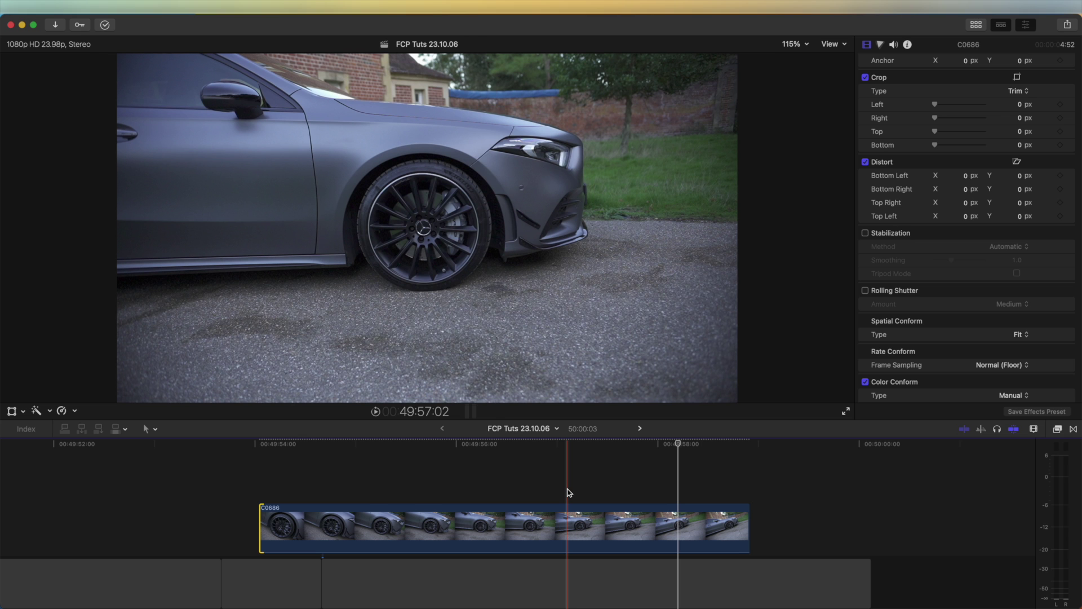
- Select clip C0686 and enable Automatic stabilization with smoothing 1.0
left_click(493, 524)
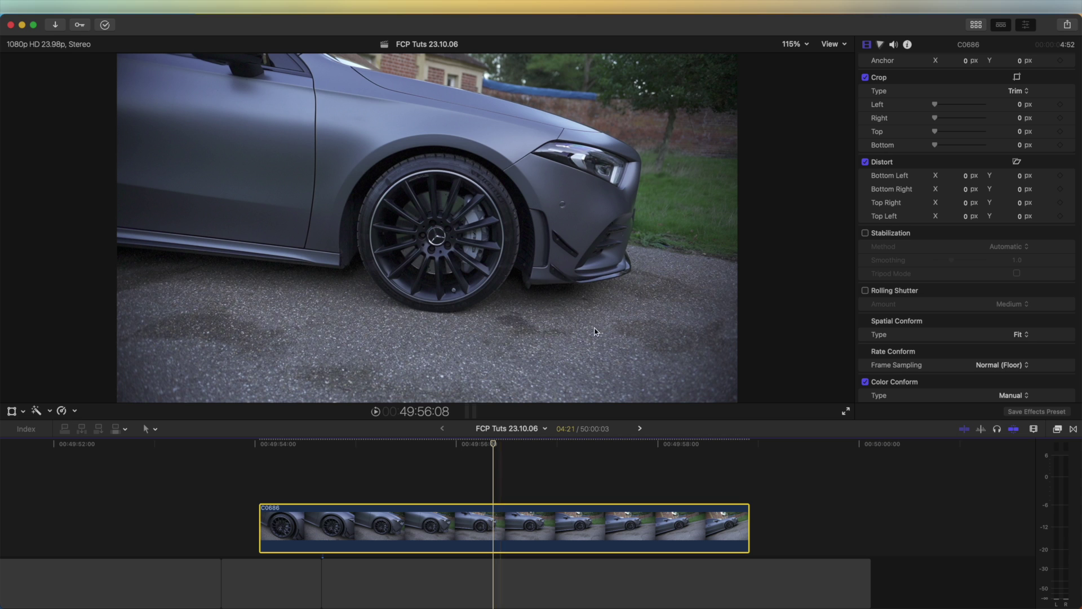
left_click(866, 234)
left_click(865, 234)
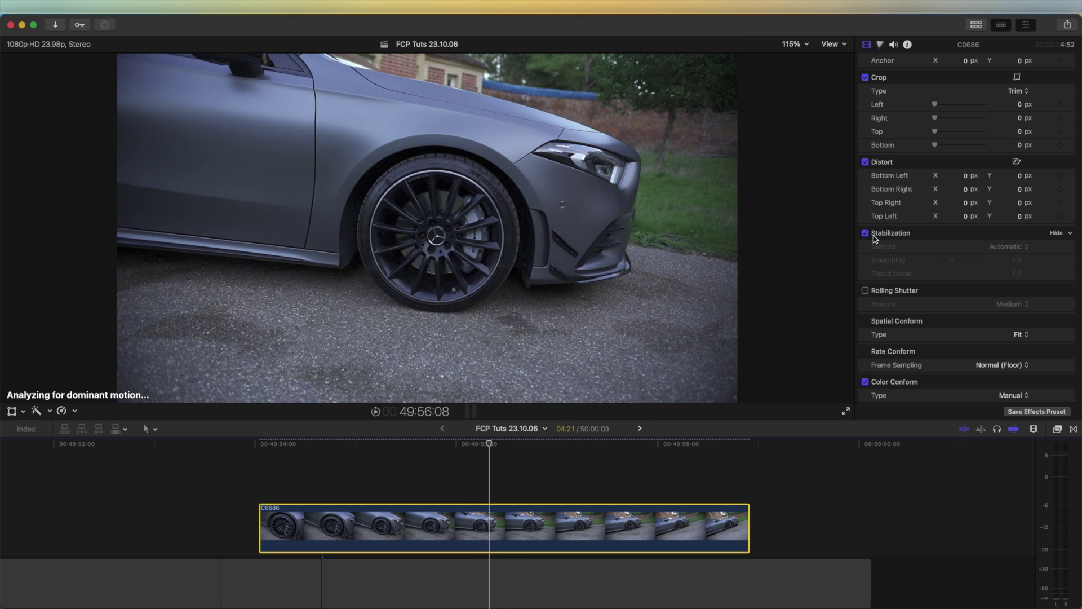
- Turn the stabilized clip into a compound clip and place a copy above it at 49:56:09
right_click(441, 520)
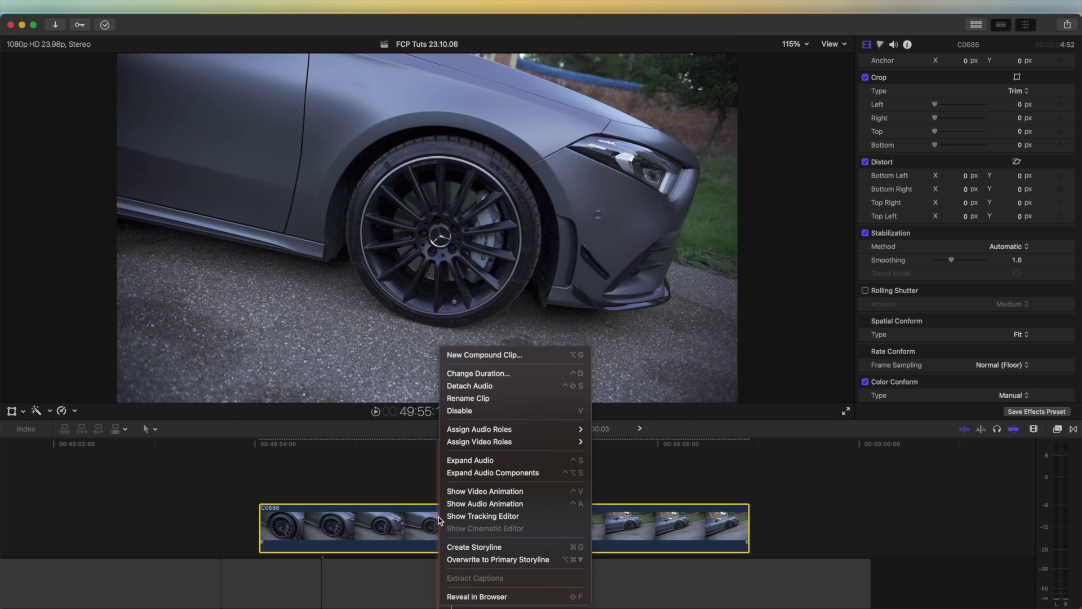
left_click(486, 355)
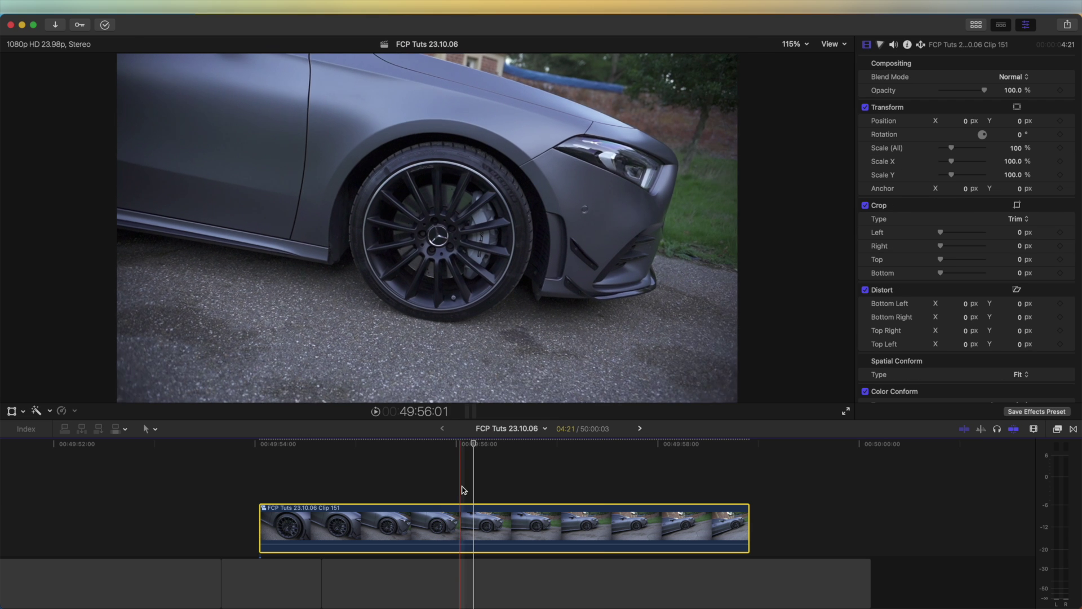
scroll(889, 292, "down", 2)
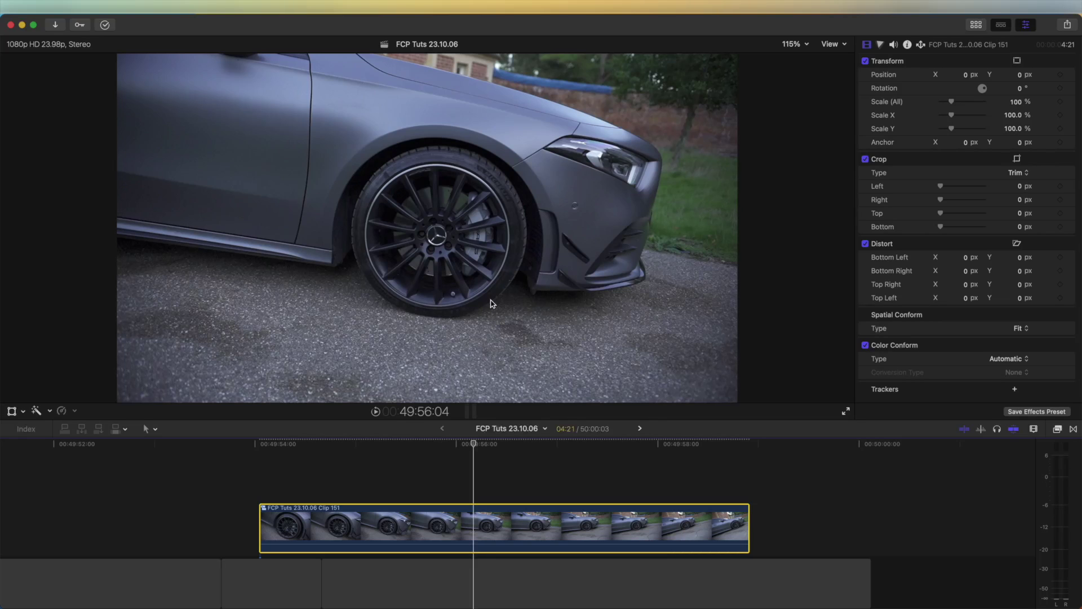
left_click_drag(489, 444, 495, 445)
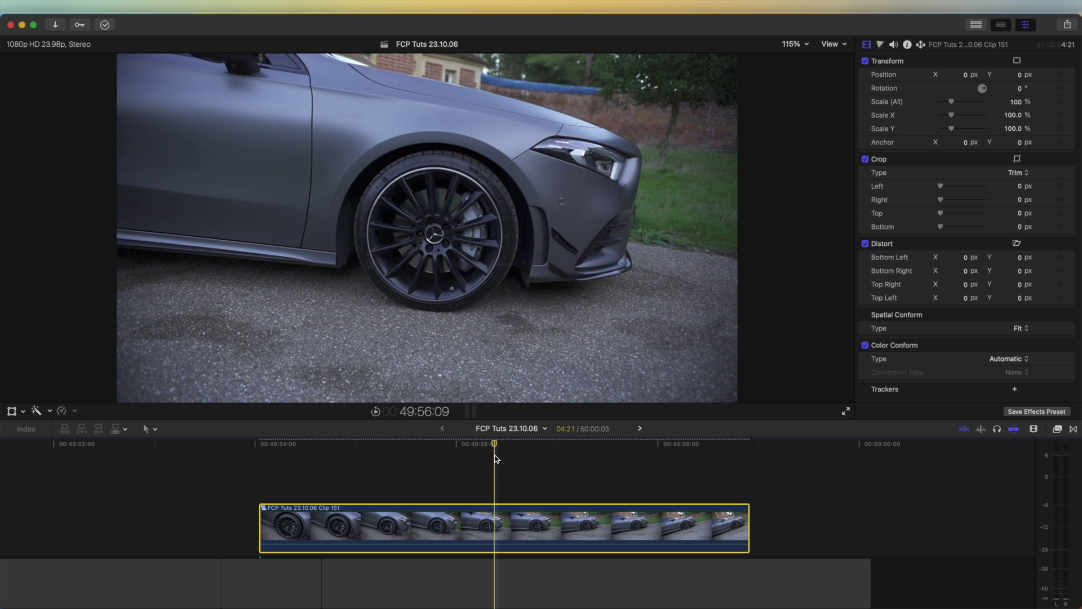
left_click_drag(497, 521, 498, 495)
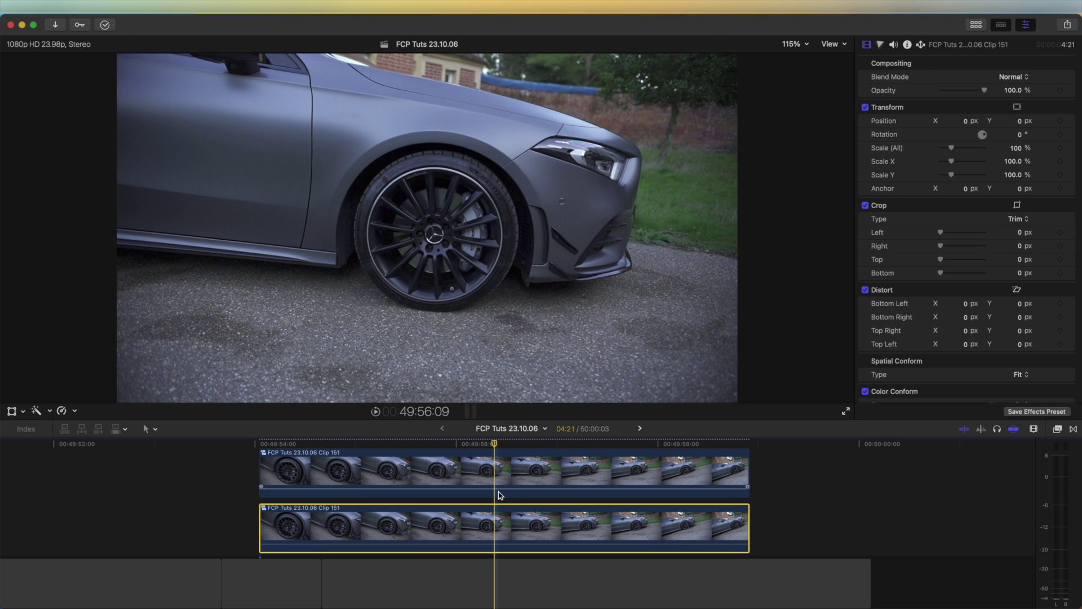
- Add a Hold (0%) freeze frame to the upper copy, lengthen it, and trim the copy to the hold
scroll(499, 495, "up", 2)
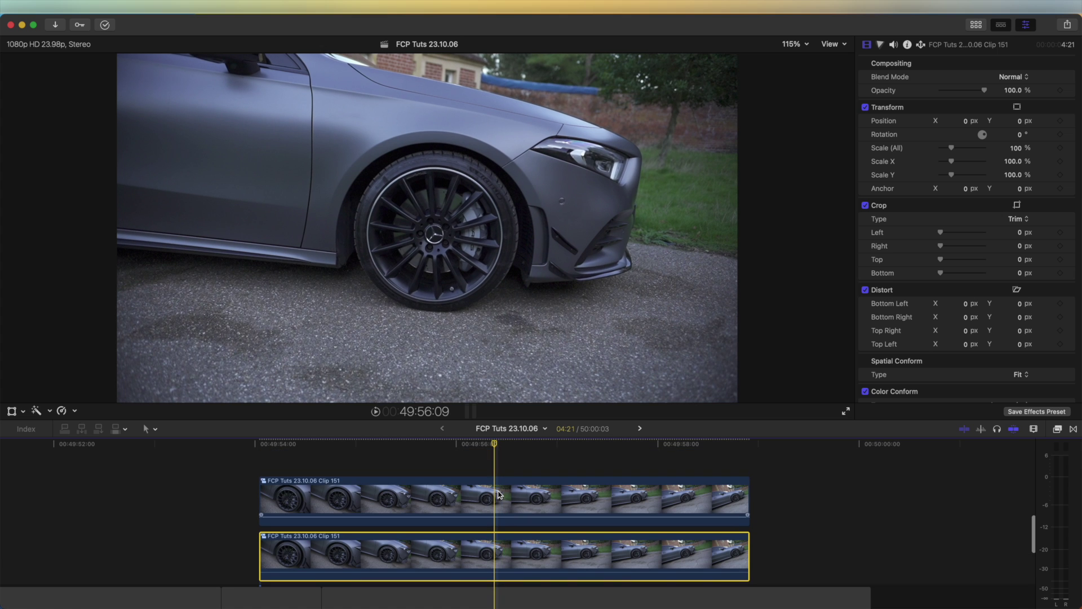
left_click(497, 498)
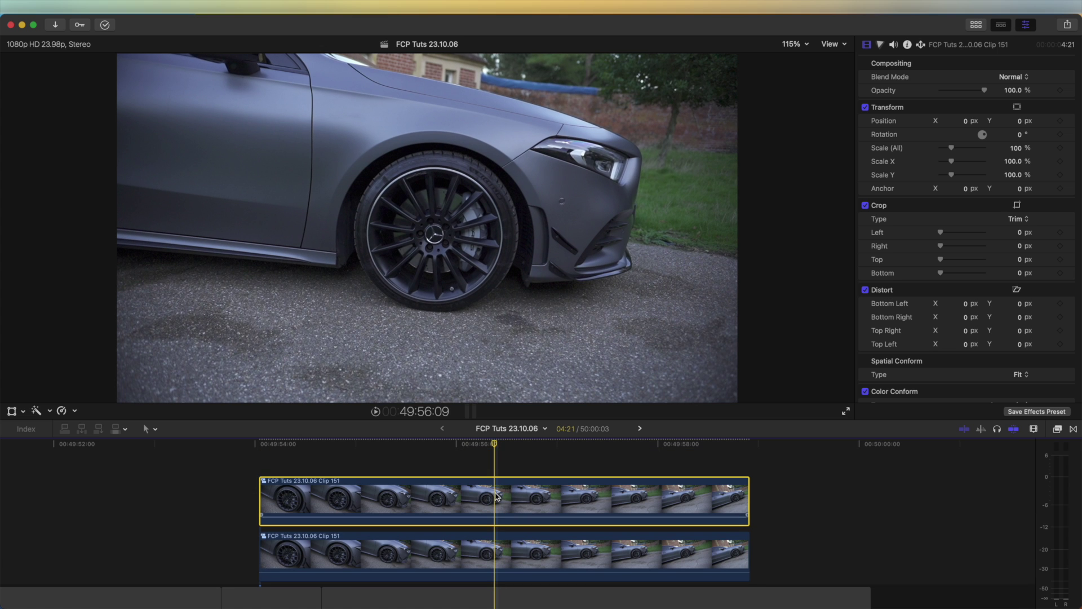
key("shift+h")
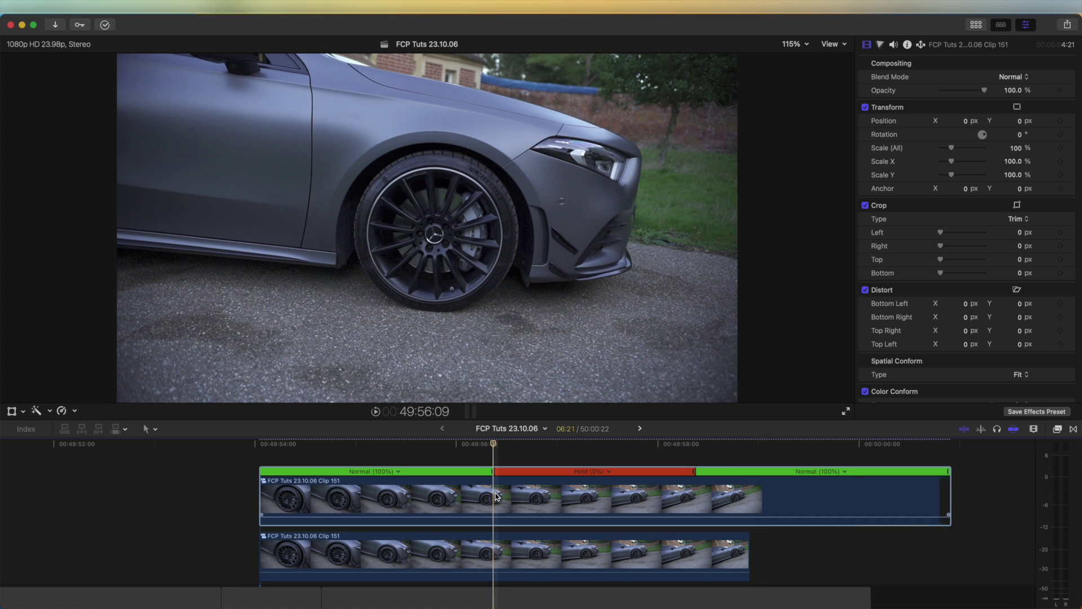
left_click_drag(694, 476, 748, 473)
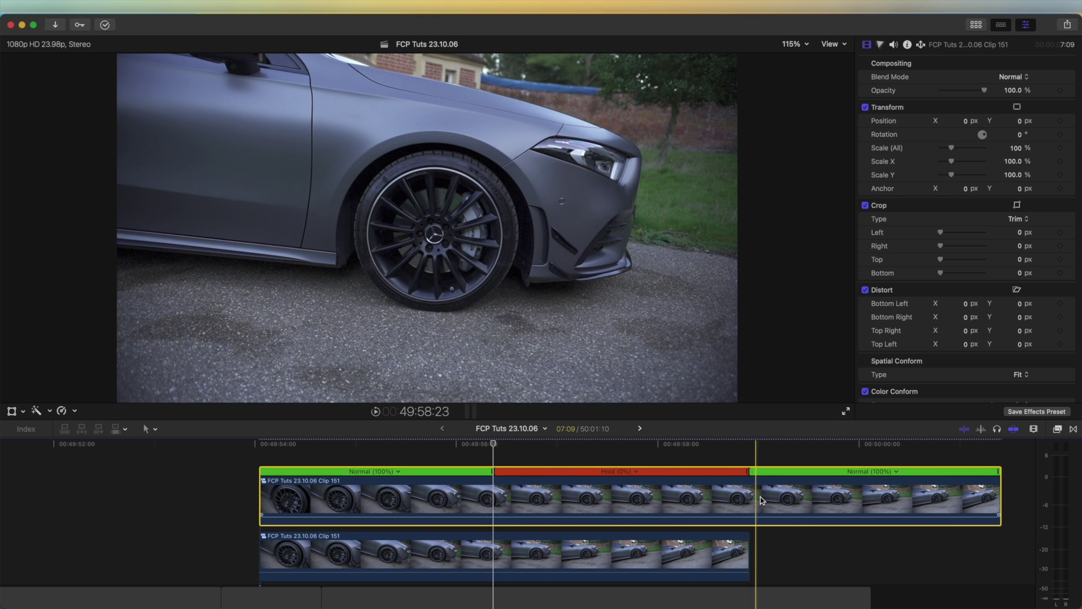
left_click_drag(1001, 495, 746, 496)
left_click_drag(261, 495, 494, 496)
left_click(548, 495)
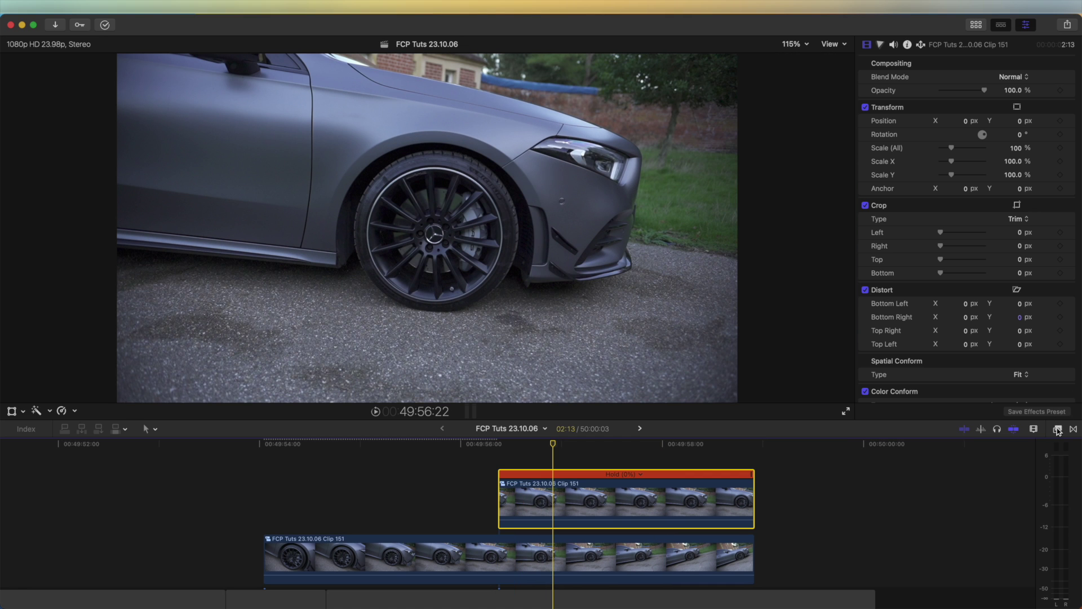
- Apply the Masks and Keying Shape Mask effect to the upper freeze-frame clip
left_click(1059, 429)
scroll(834, 520, "down", 10)
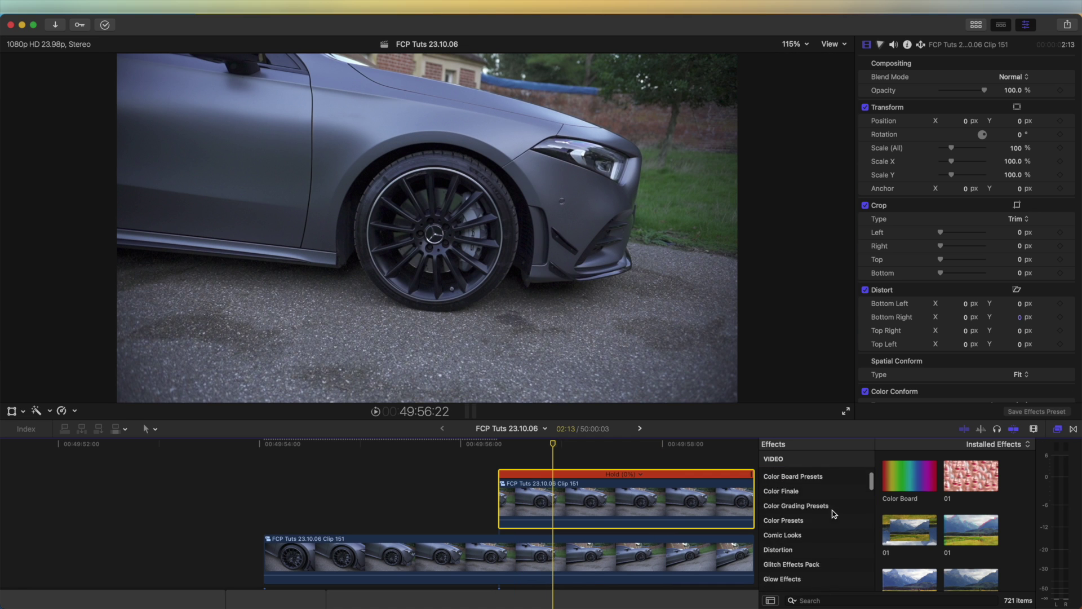
left_click(815, 525)
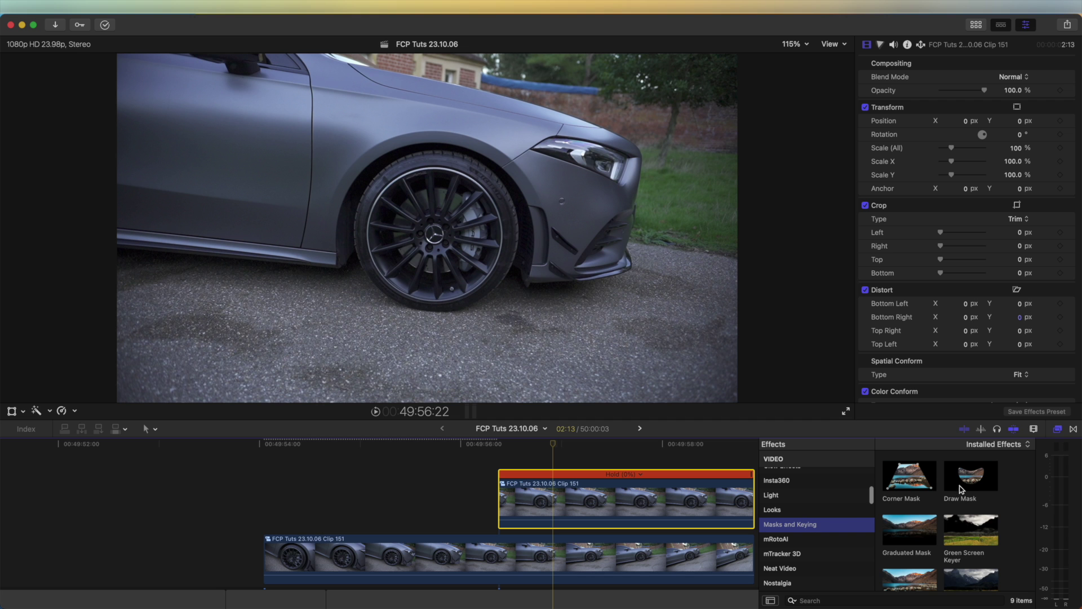
scroll(955, 488, "down", 3)
left_click_drag(969, 502, 578, 509)
left_click_drag(962, 107, 993, 107)
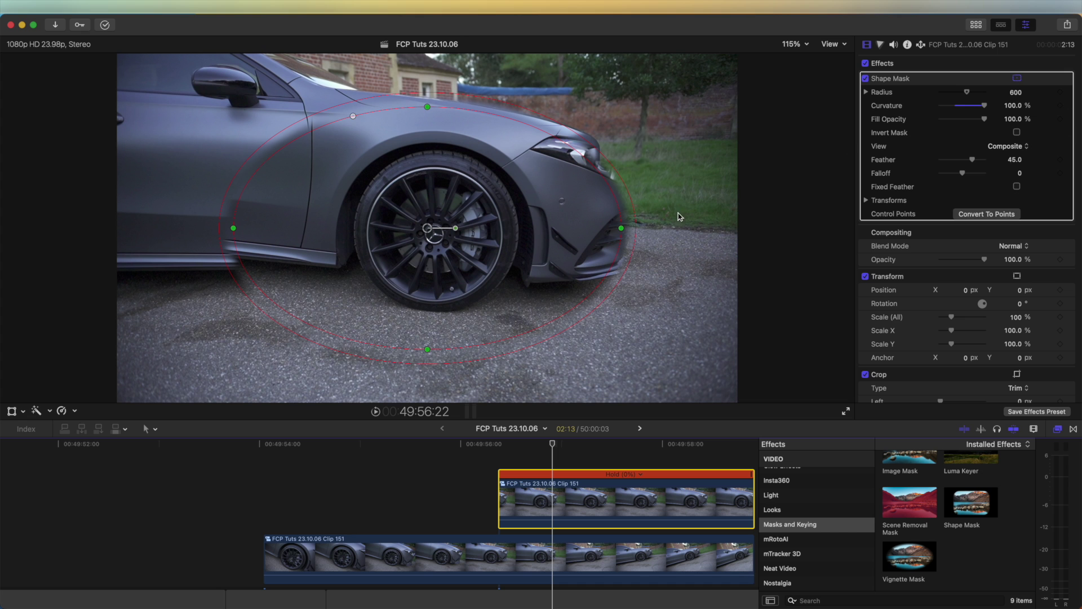
- Fit the Shape Mask tightly around the tyre with feather 3.3 and scale the clip to 203%
left_click_drag(621, 233, 520, 233)
left_click_drag(427, 228, 435, 233)
left_click_drag(437, 114, 437, 152)
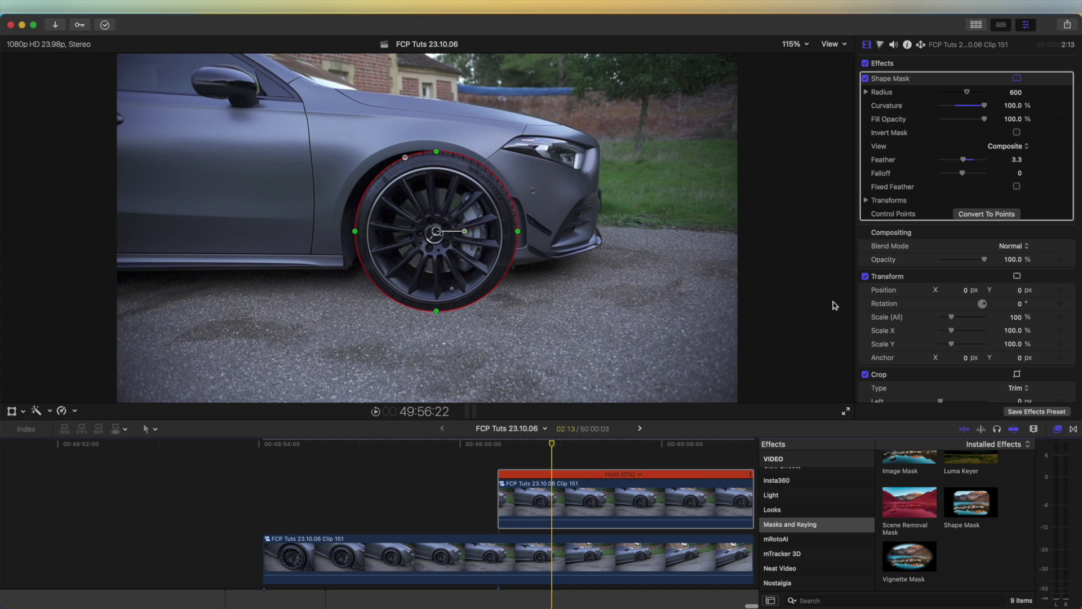
left_click(954, 319)
left_click_drag(954, 320, 963, 318)
- Offset the wheel's anchor point to X 22.9, Y -20.0 to centre it on the hub
left_click(11, 413)
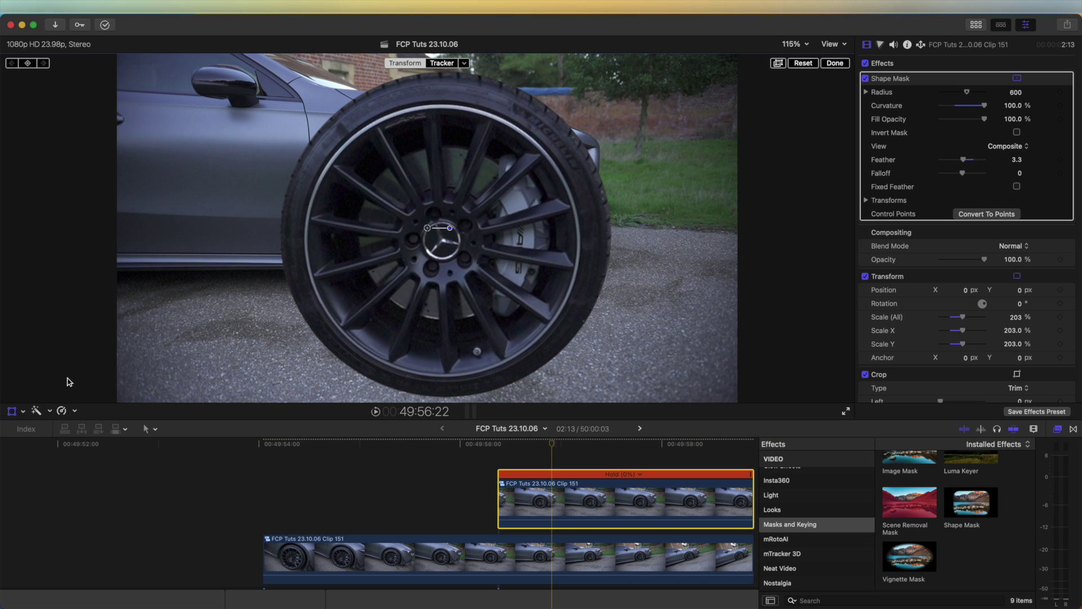
left_click(12, 414)
left_click(11, 413)
scroll(900, 303, "down", 3)
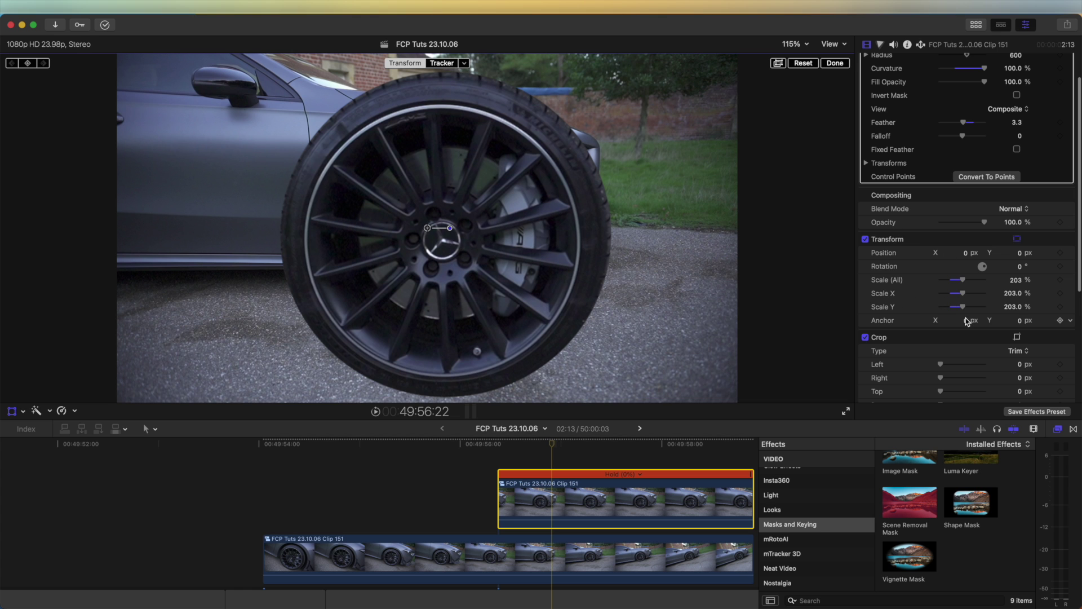
left_click_drag(968, 325, 1023, 333)
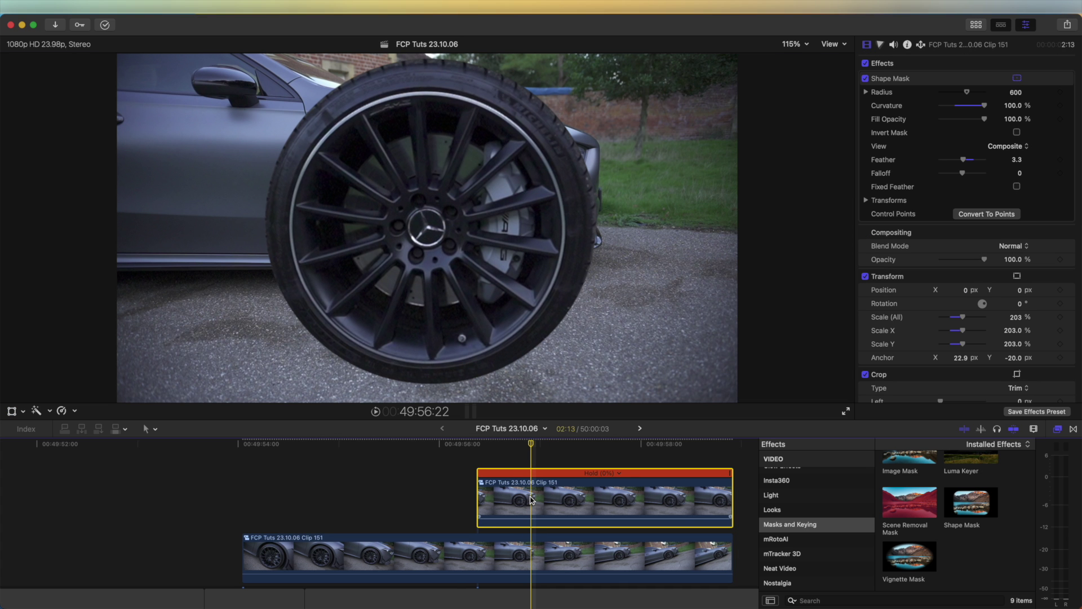
- Disable the masked wheel layer and add an Object Tracker to Clip 151 at 49:56:09
key("v")
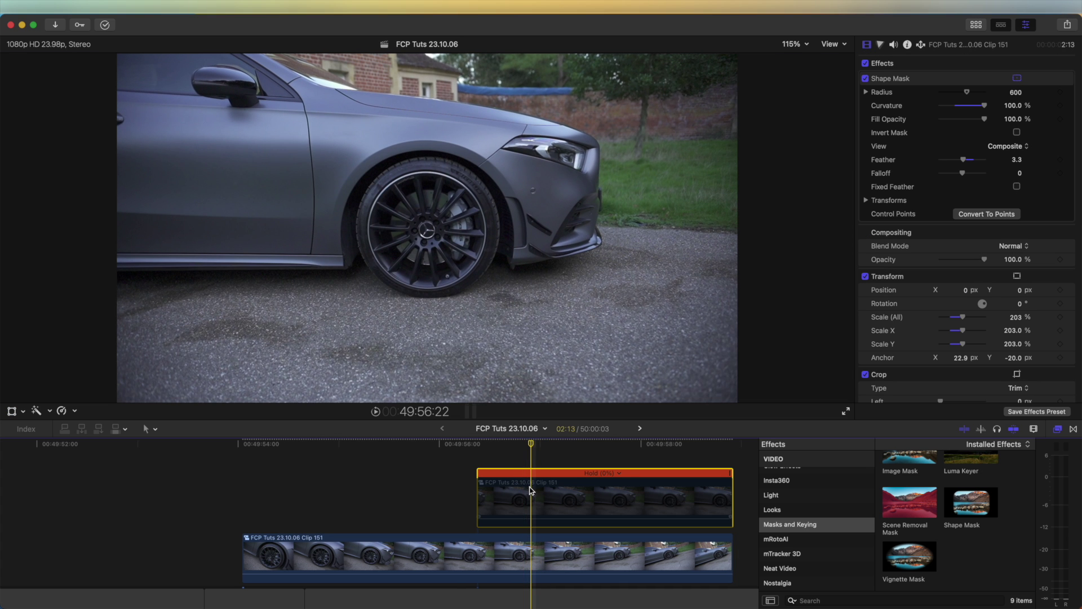
left_click(501, 554)
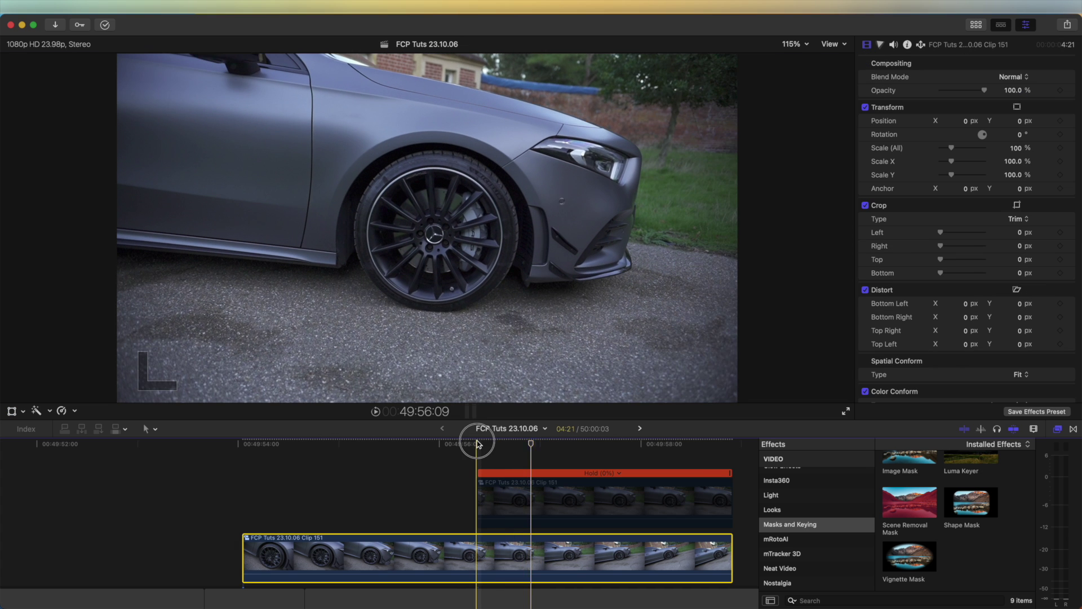
left_click(478, 443)
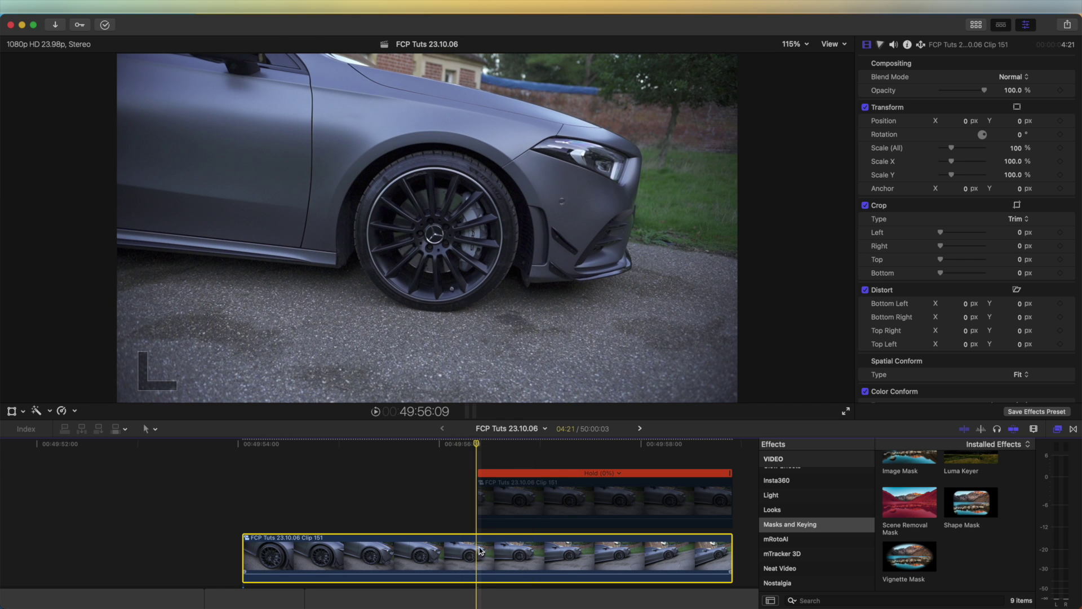
scroll(958, 253, "down", 3)
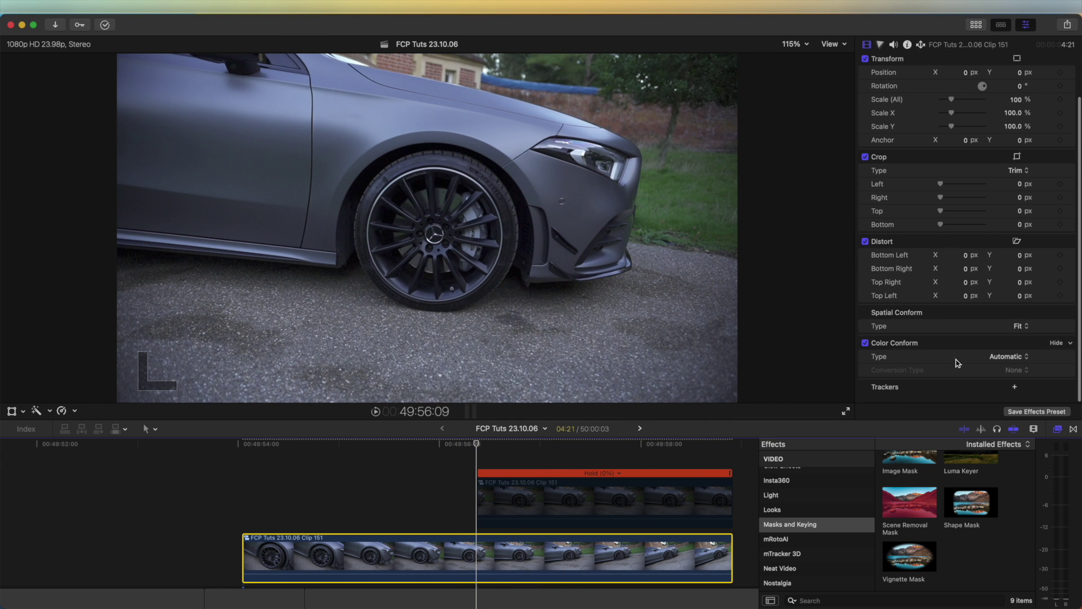
left_click(1016, 389)
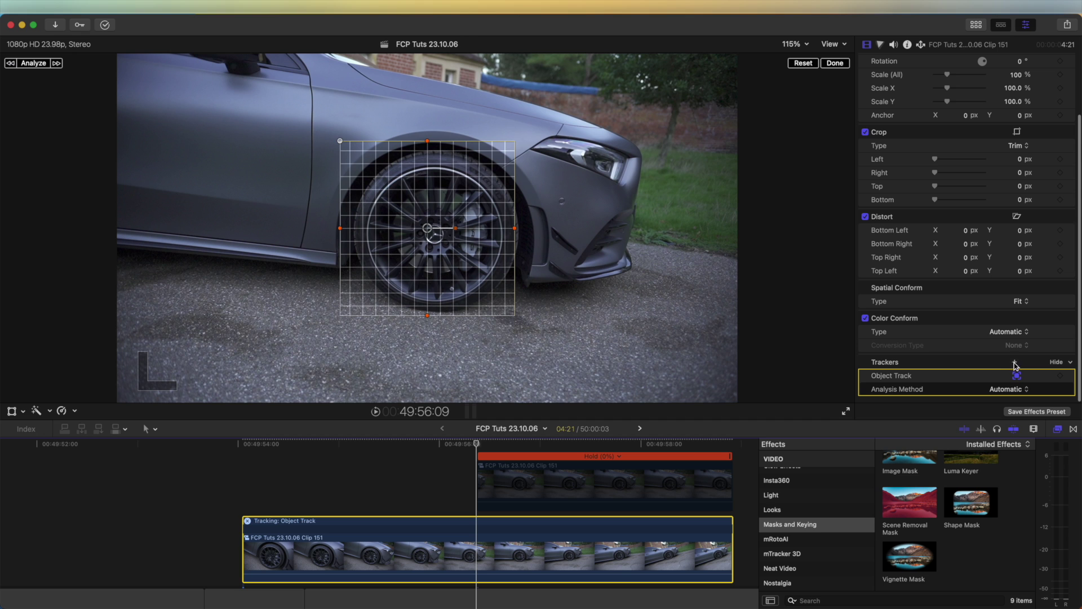
- Fit the tracking shape into a circle over the wheel and analyze its motion
left_click_drag(345, 141, 393, 148)
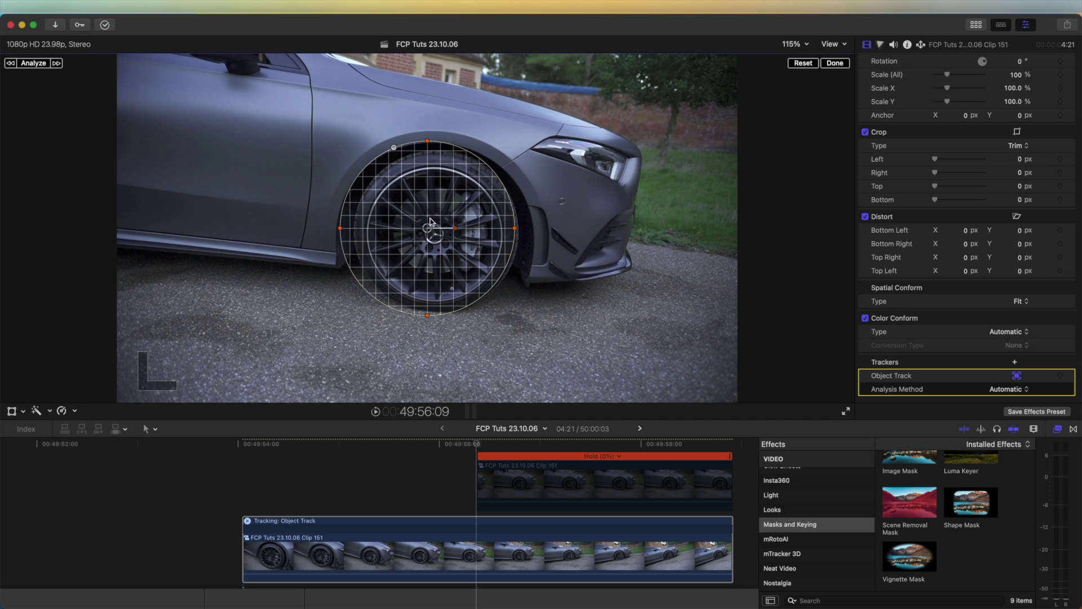
left_click_drag(431, 231, 439, 234)
left_click_drag(348, 231, 353, 231)
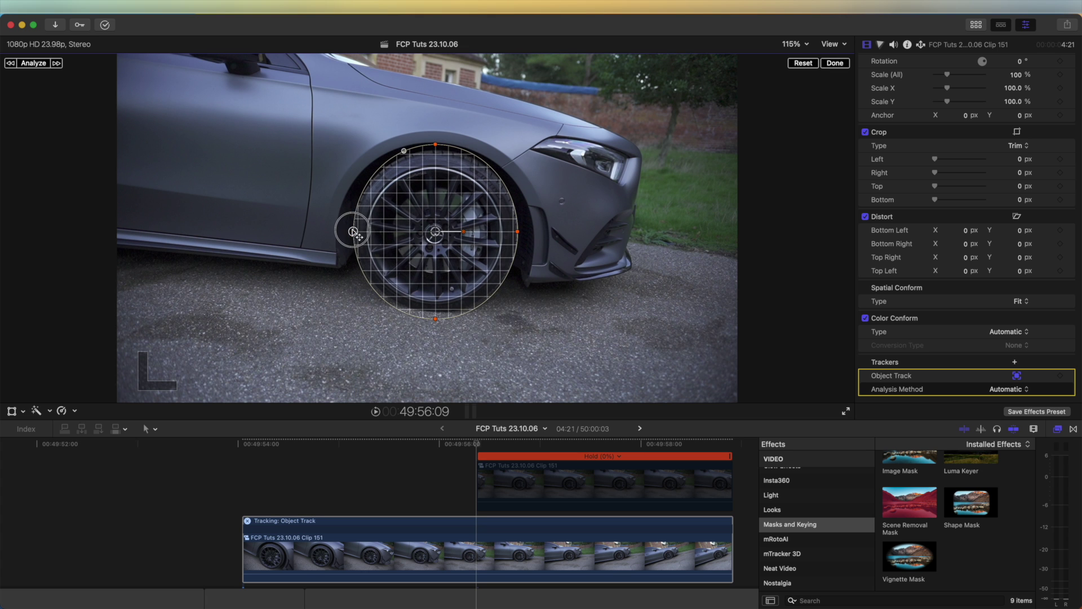
left_click_drag(437, 148, 437, 153)
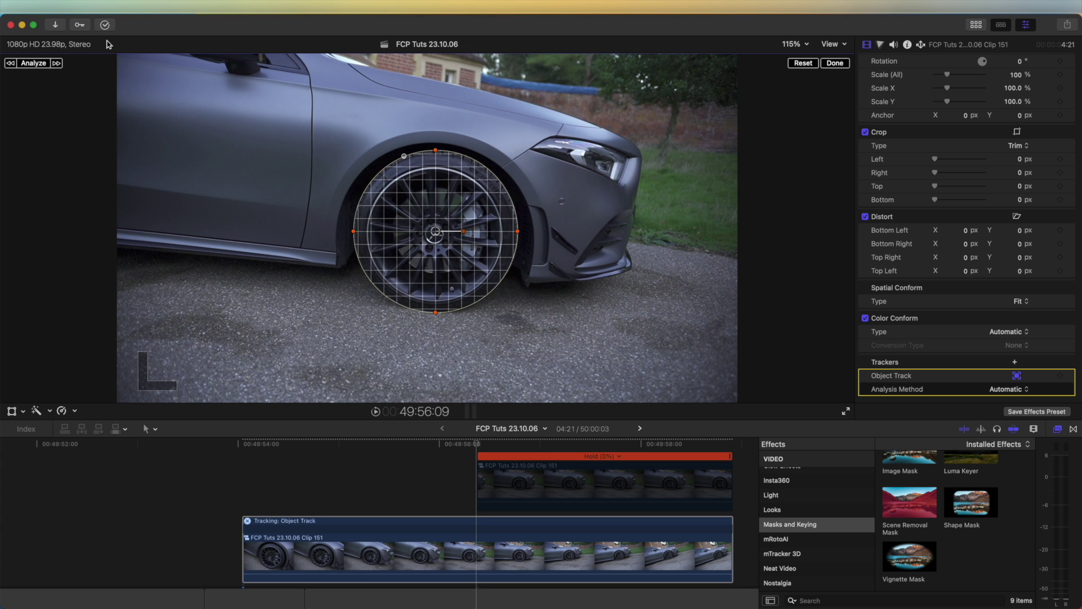
left_click(34, 64)
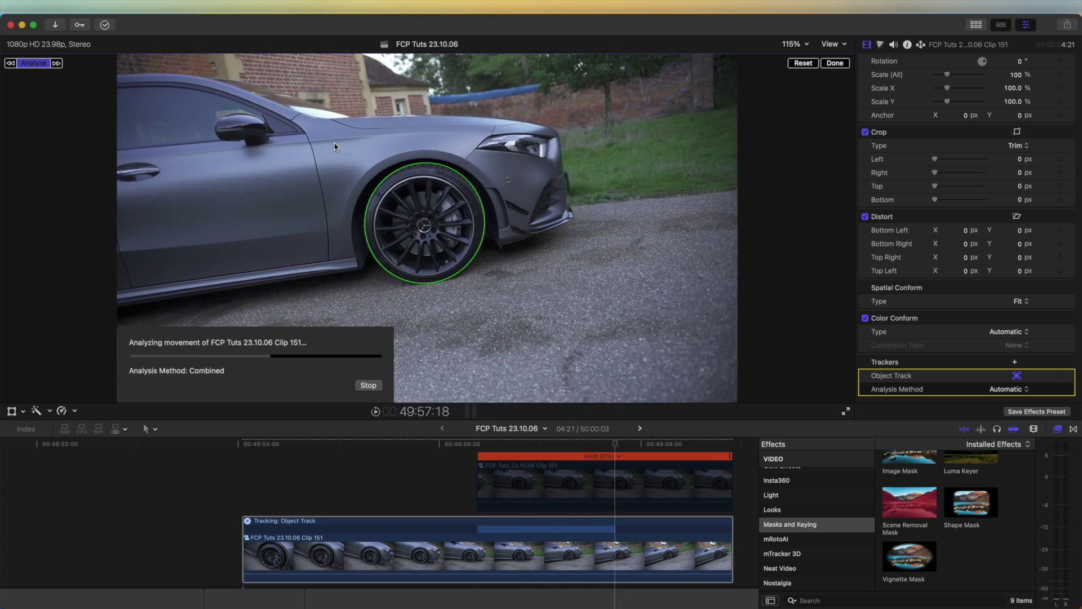
left_click_drag(628, 449, 544, 449)
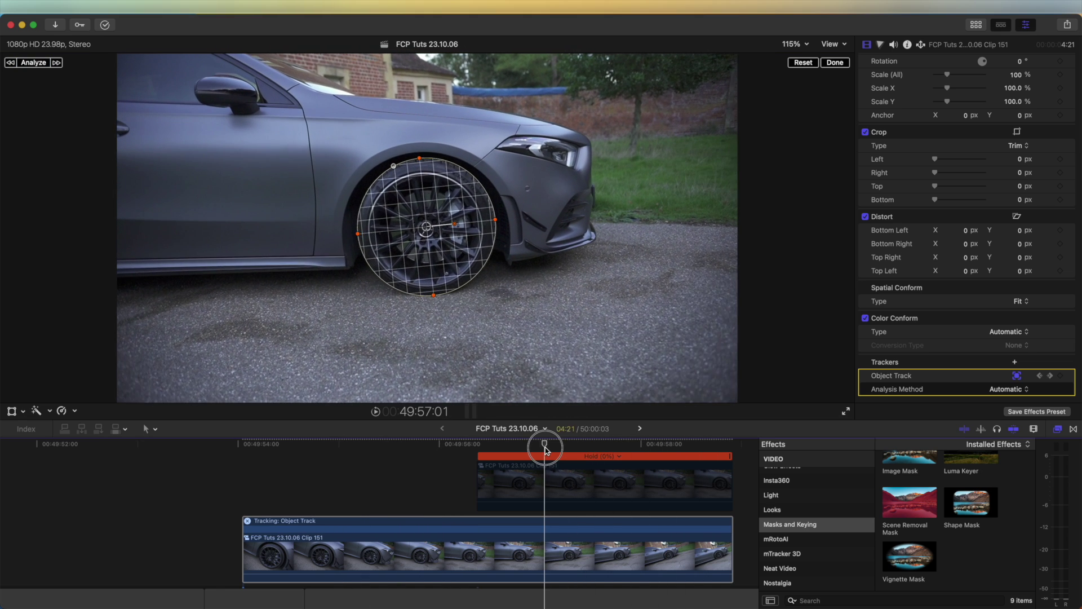
- Make the masked wheel clip a compound clip with the default name FCP Tuts 23.10.06 Clip 152
left_click(542, 488)
scroll(543, 488, "up", 2)
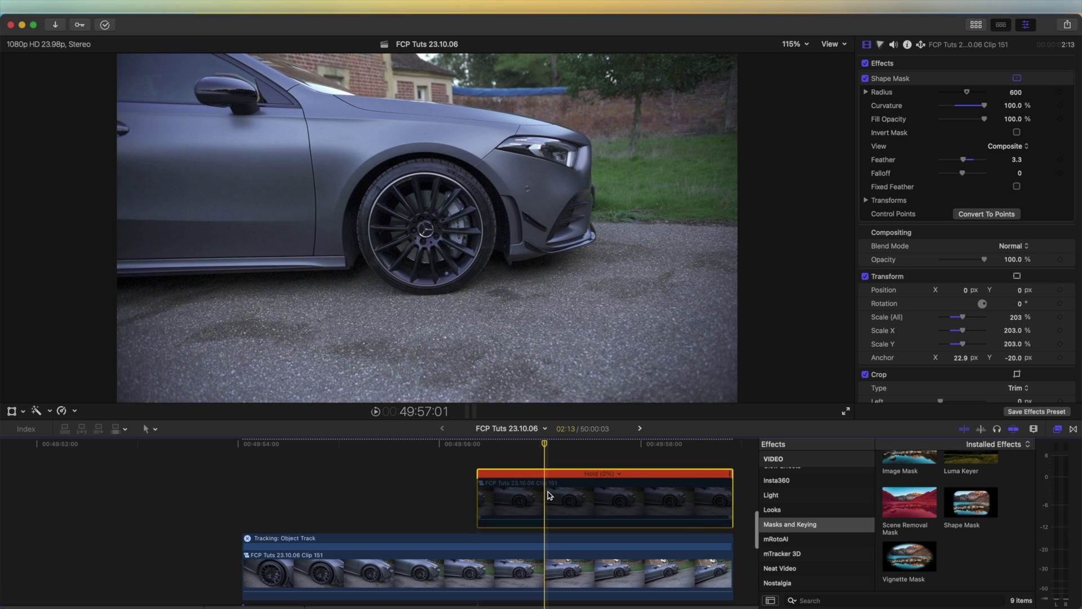
right_click(543, 522)
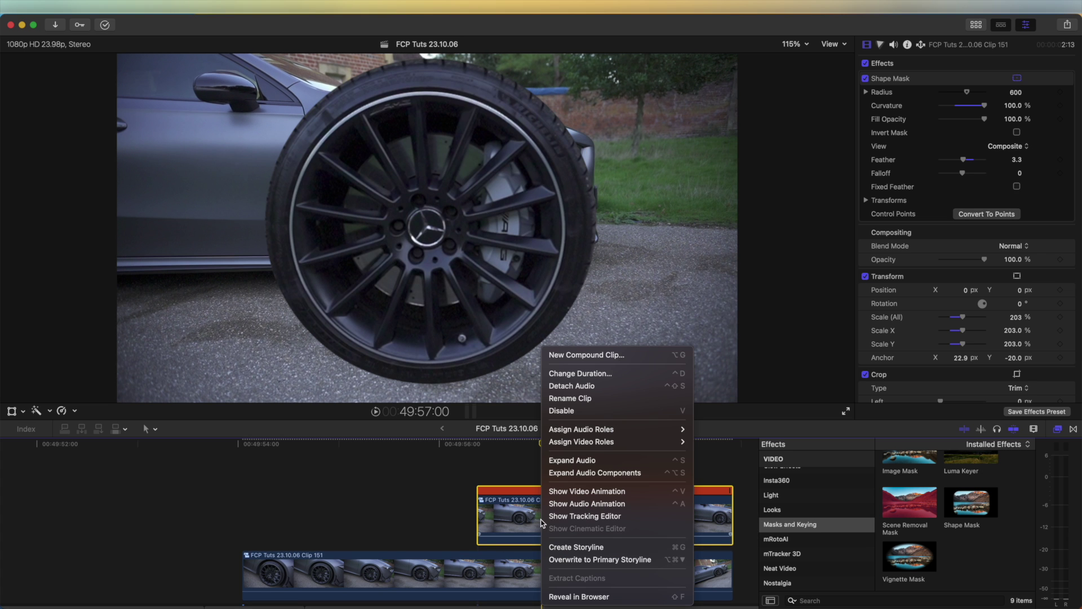
left_click(569, 355)
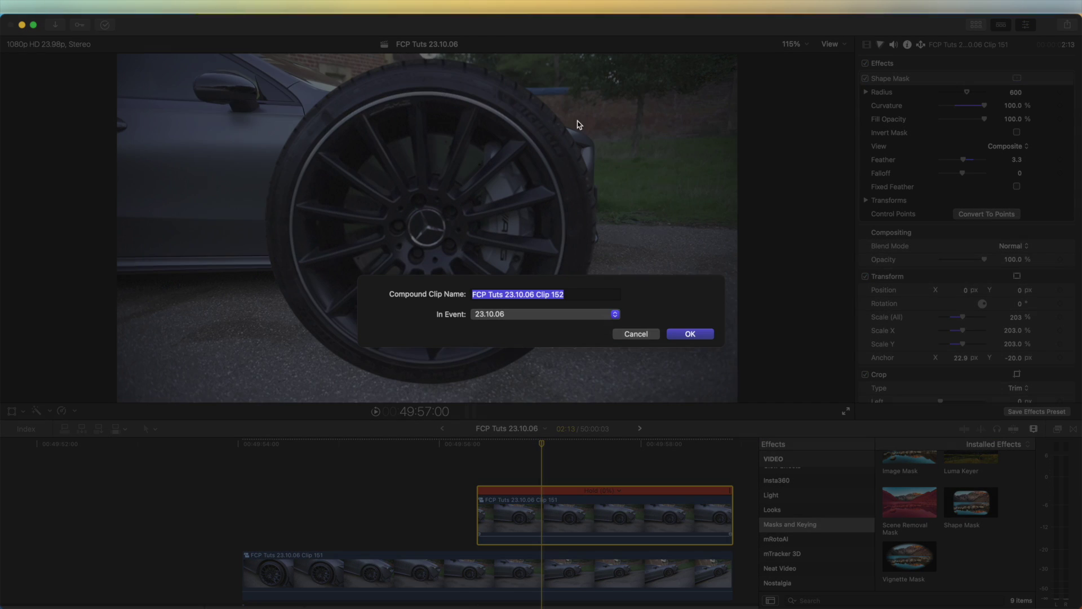
key("Return")
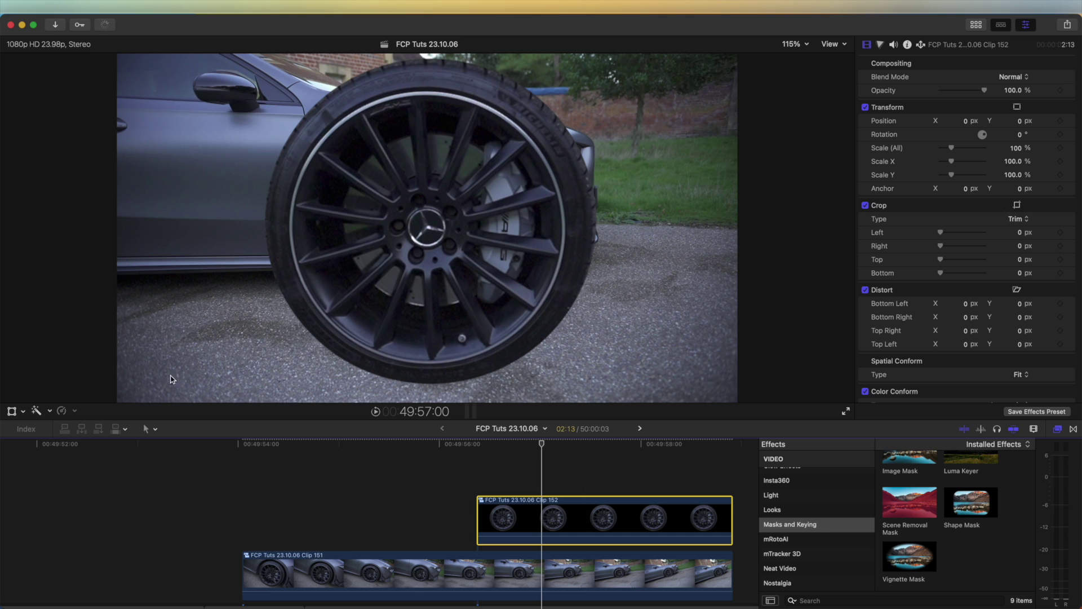
- Attach Clip 152 to the wheel's Object Track in the Transform Tracker settings
left_click(12, 413)
left_click(465, 64)
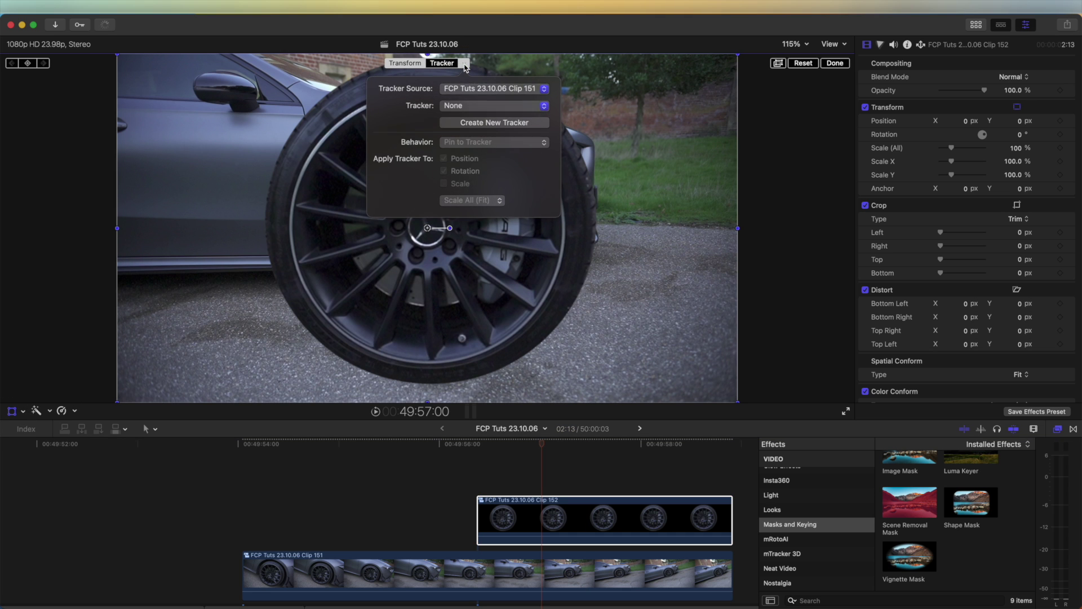
left_click(475, 105)
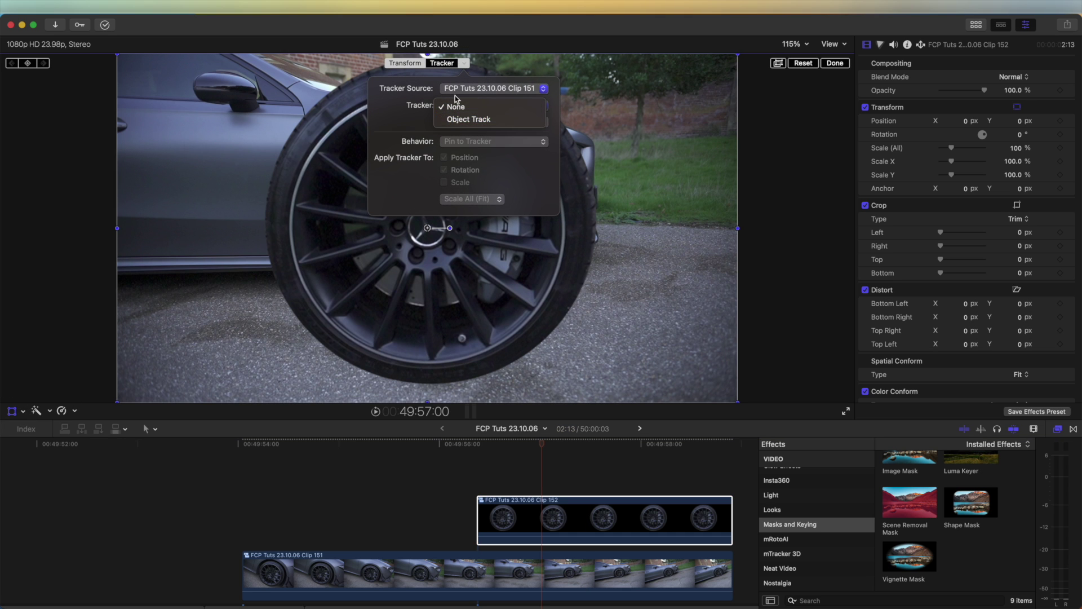
left_click(468, 120)
left_click(463, 69)
left_click(464, 64)
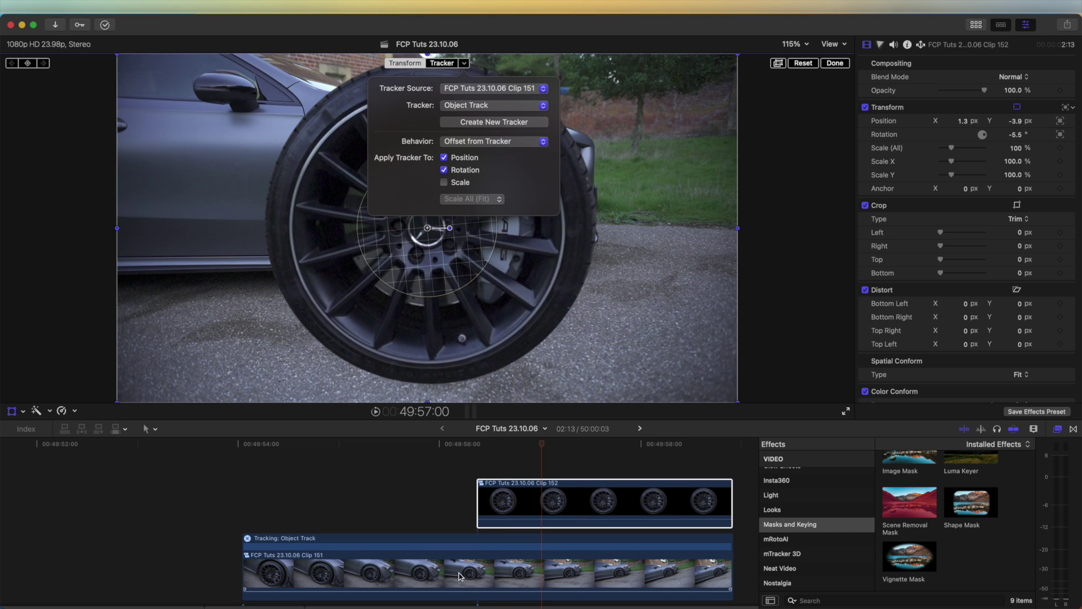
- Set the tracker behaviour to Offset from Tracker with Scale All (Fill)
left_click(460, 141)
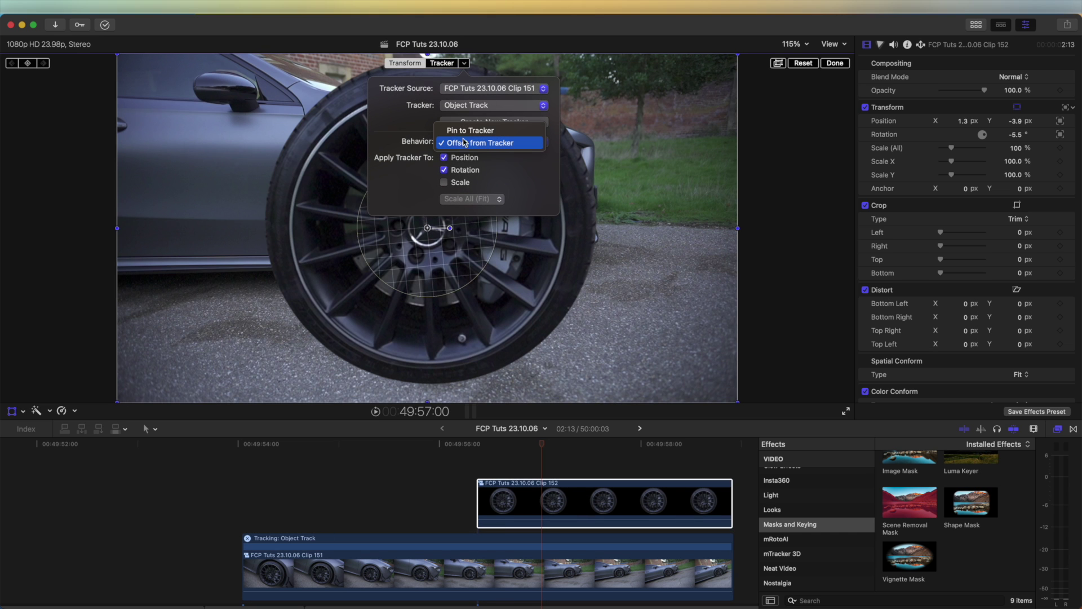
left_click(461, 131)
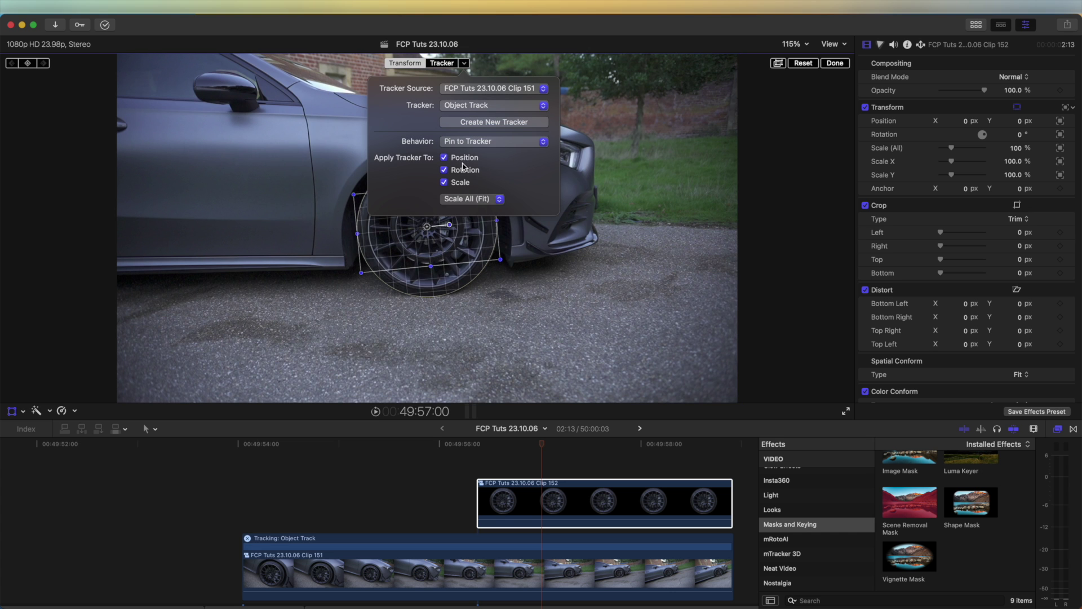
left_click(461, 199)
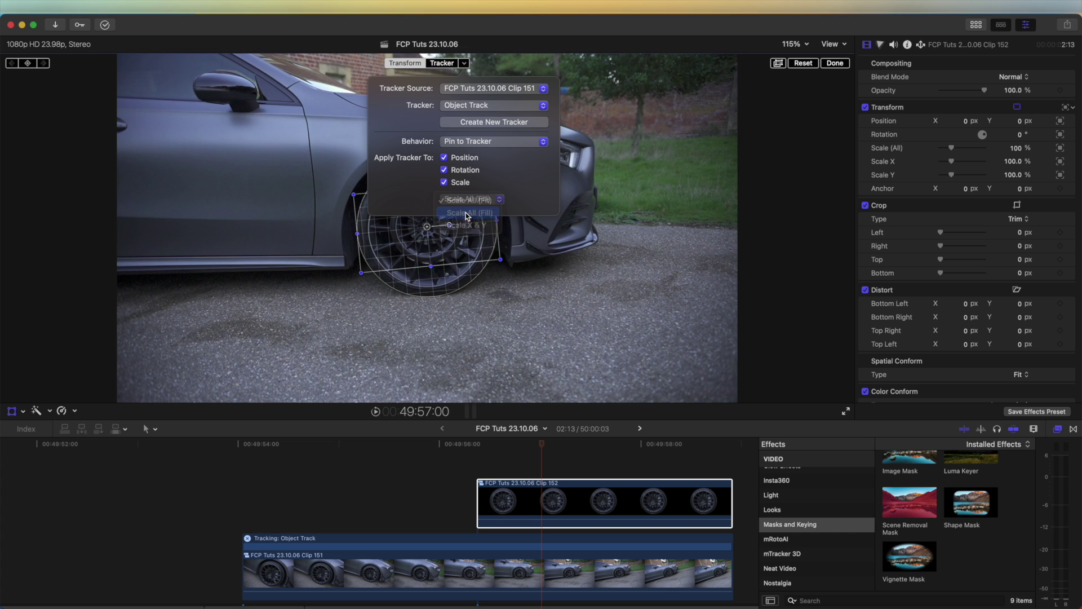
left_click(469, 213)
left_click(464, 63)
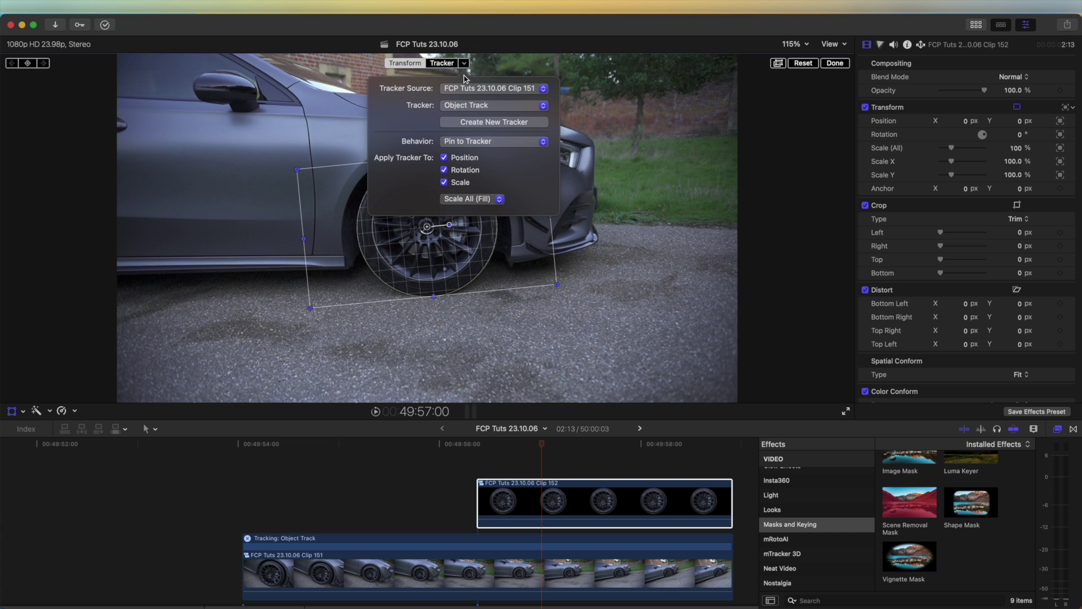
left_click(457, 143)
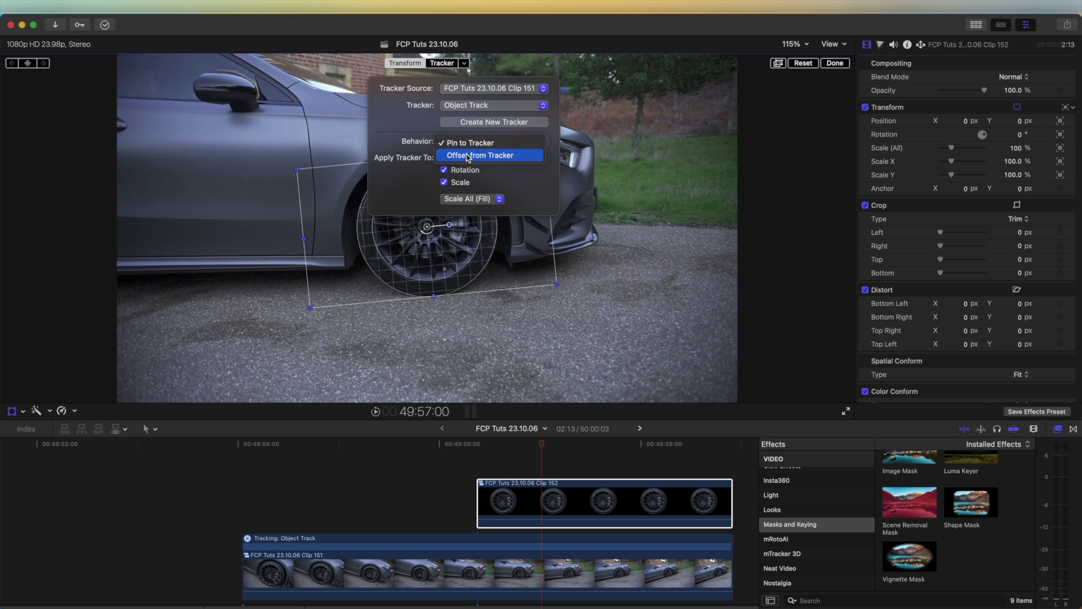
left_click(476, 157)
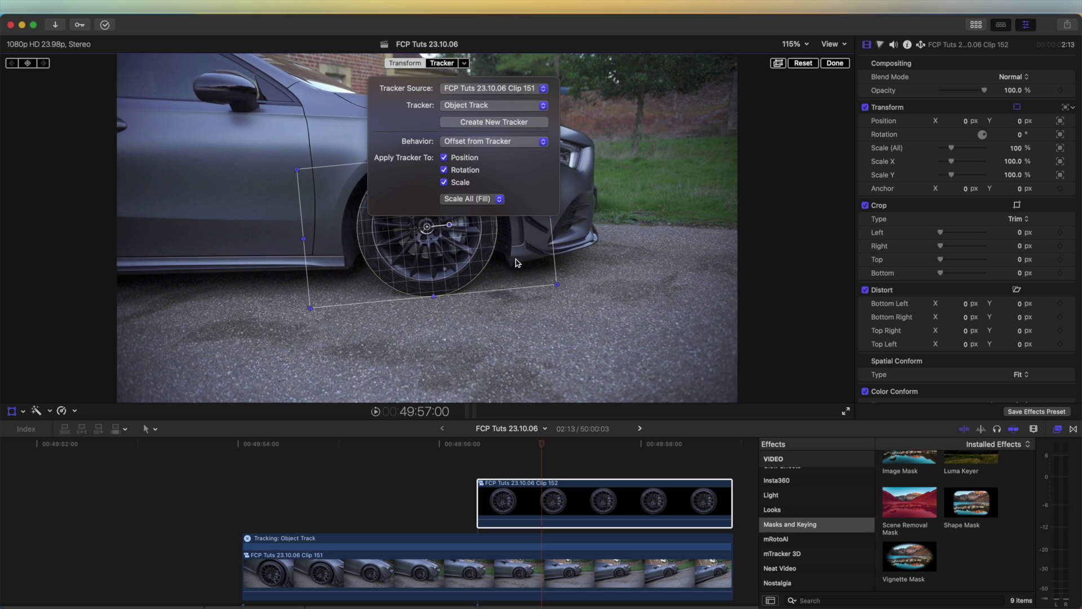
- Keyframe the wheel clip's scale from 106% at the start to 110% near the end
key("Up")
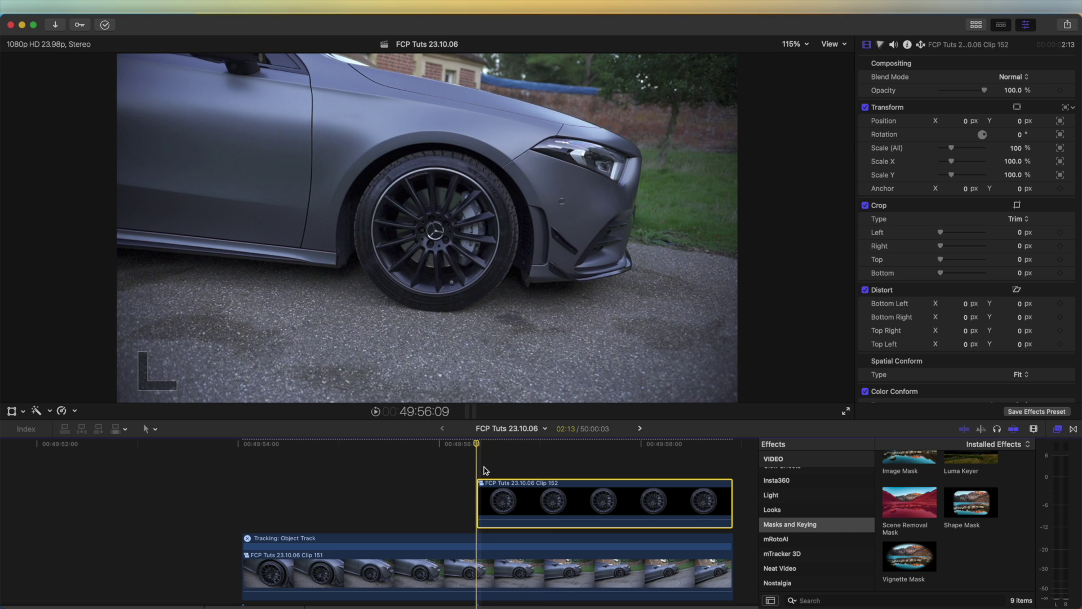
left_click_drag(952, 150, 951, 150)
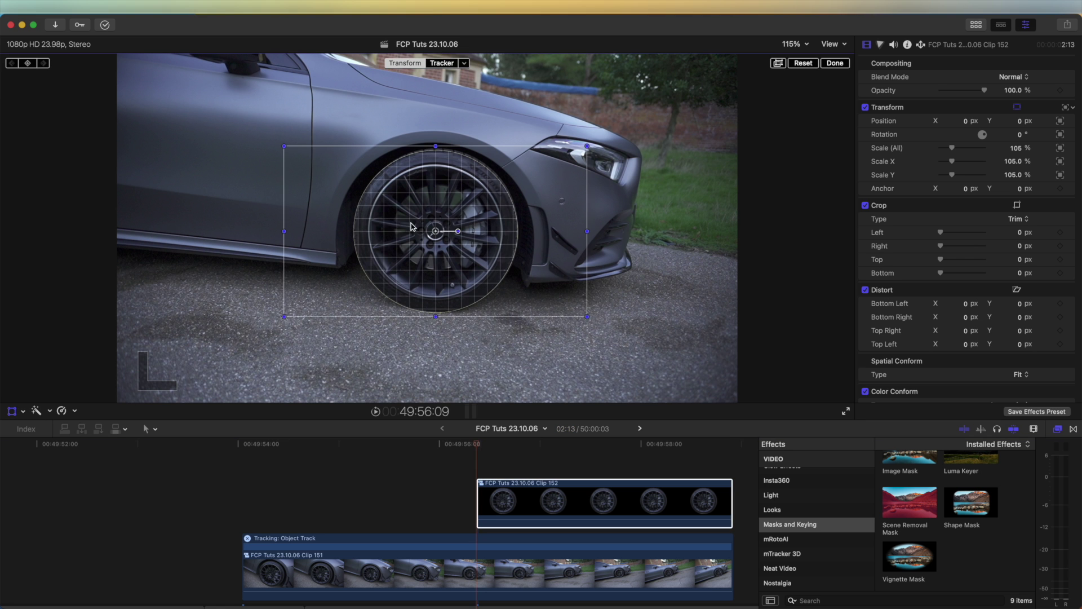
left_click(544, 444)
left_click_drag(668, 443, 712, 442)
left_click_drag(952, 148, 954, 148)
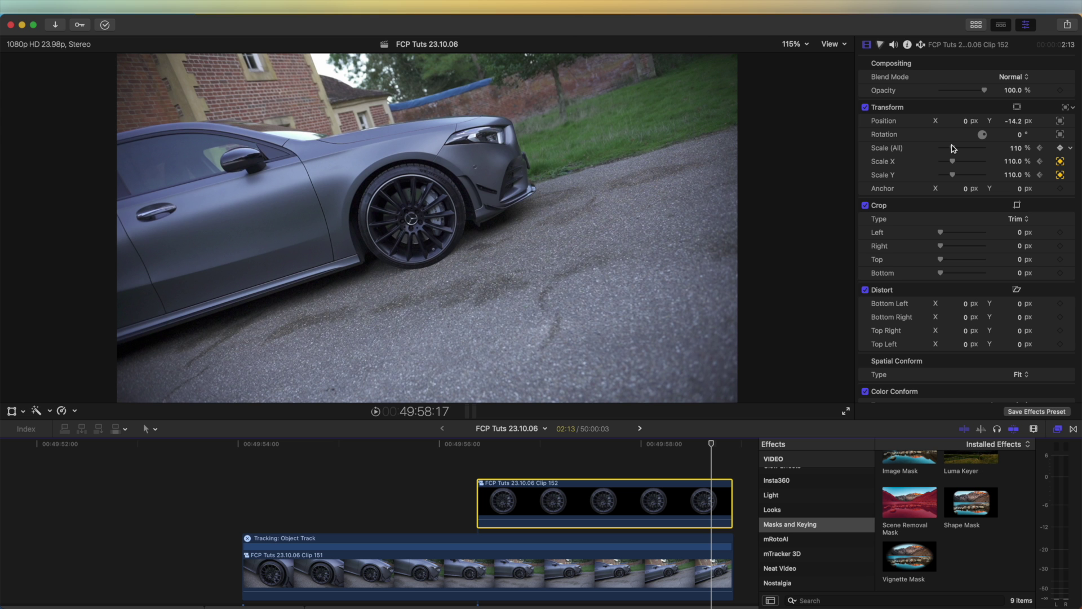
left_click_drag(690, 445, 532, 444)
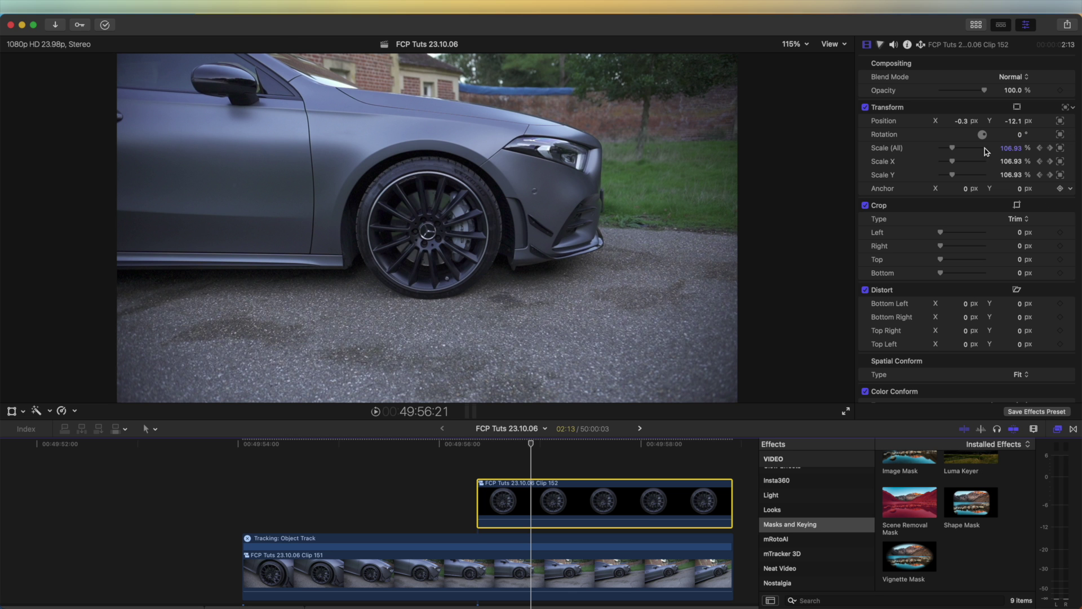
- Keyframe rotation so the wheel spins to -1451.4° by the clip's last frame
key("alt+semicolon")
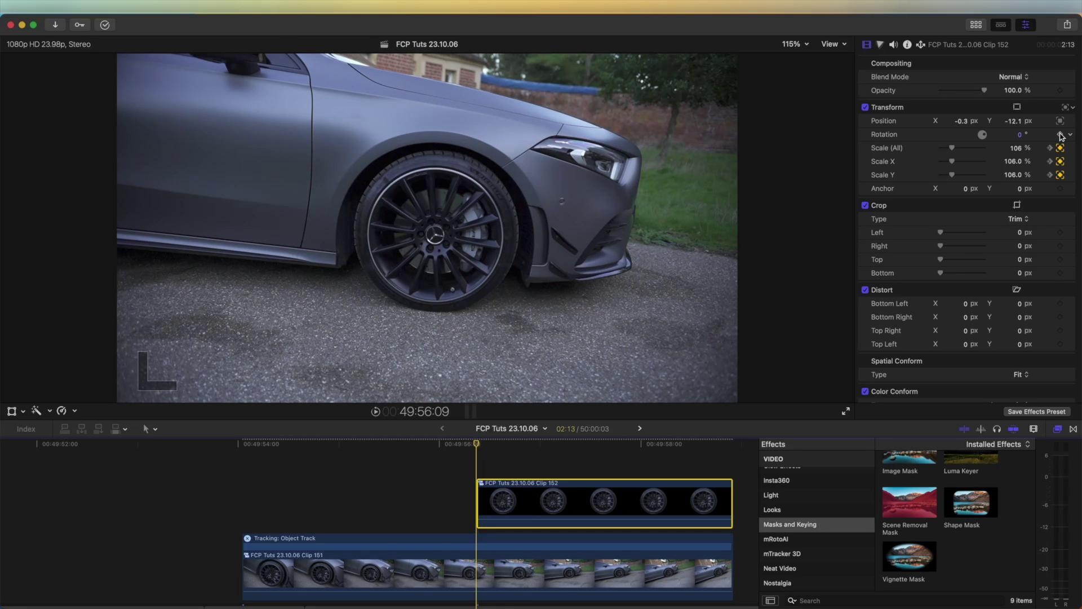
left_click(1060, 134)
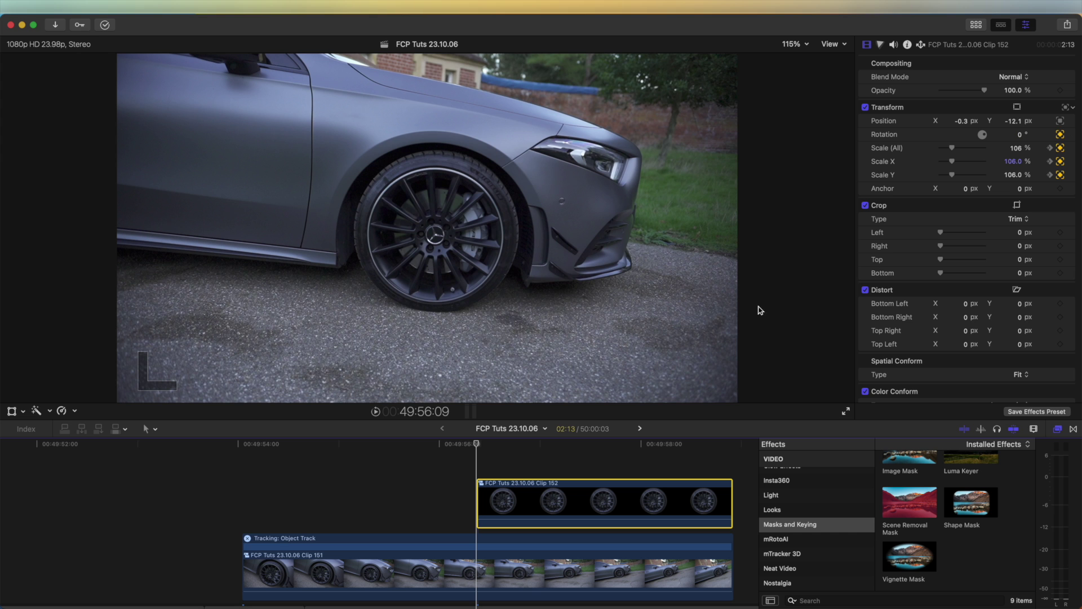
left_click_drag(716, 444, 727, 443)
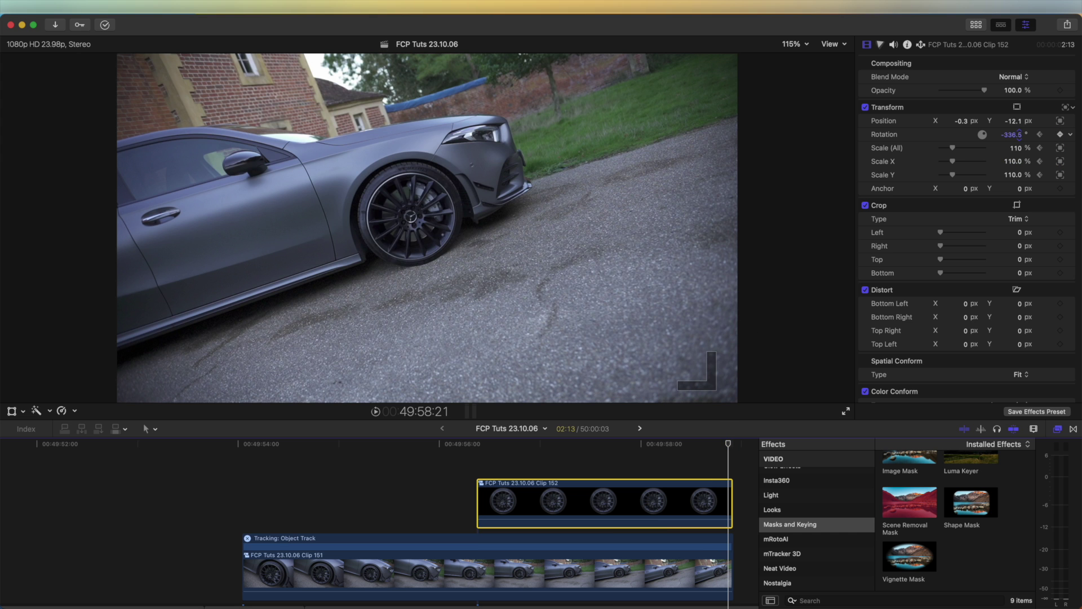
left_click_drag(1019, 136, 1019, 136)
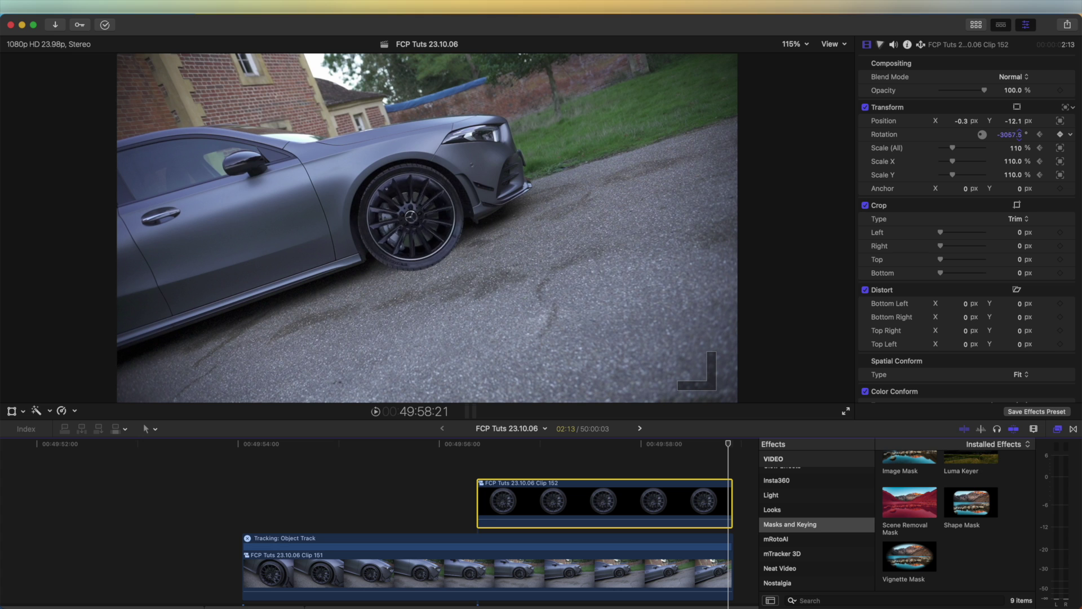
- Play back the composite to review the spinning wheel overlay
left_click(429, 572)
key("space")
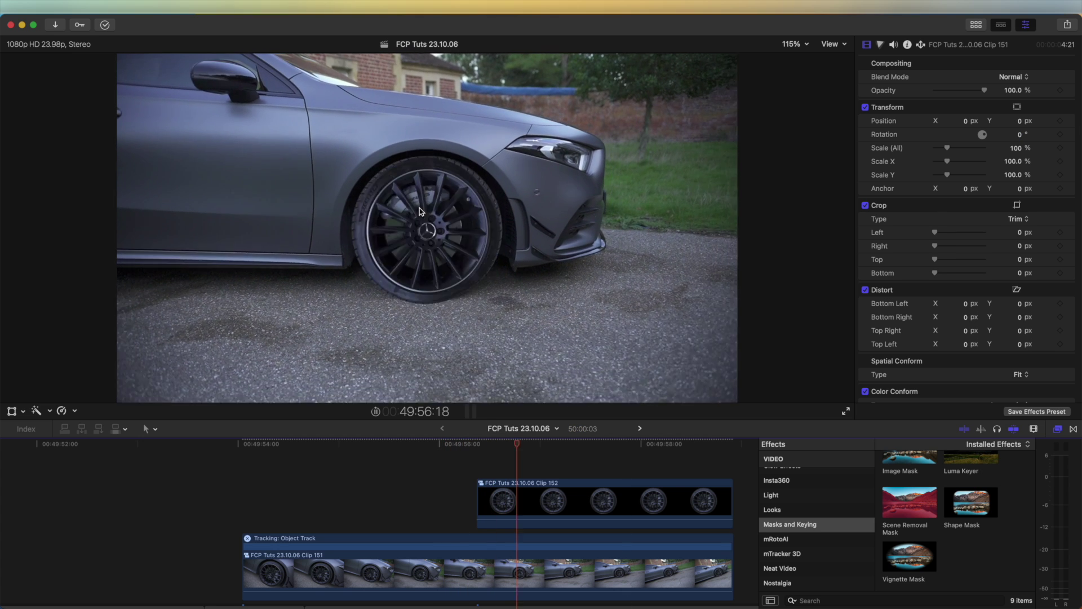
left_click(531, 333)
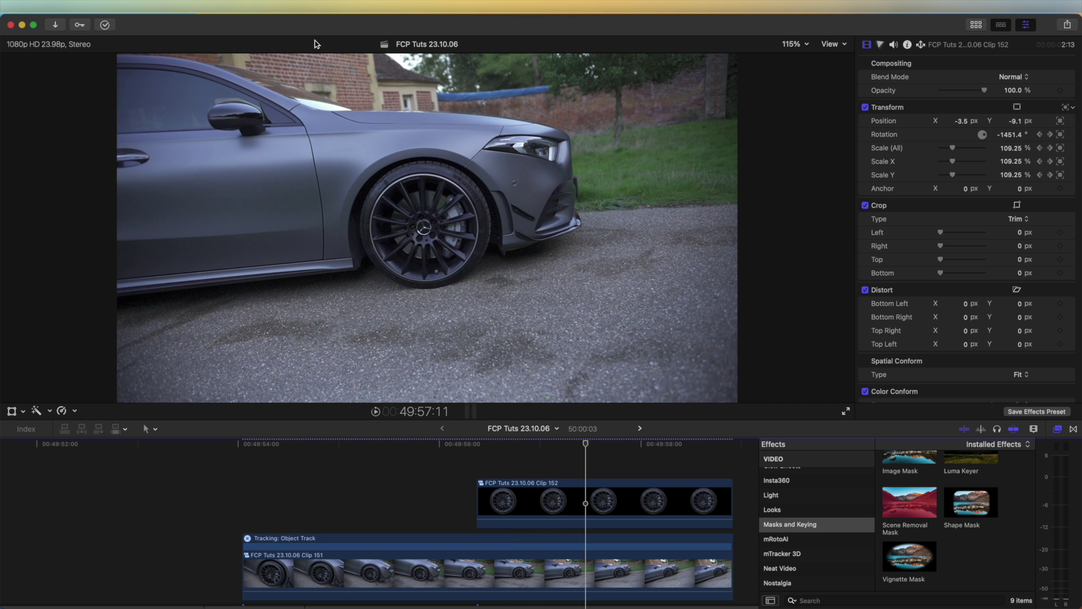
left_click(225, 7)
- Place the Moderate Motion Blur title above Clip 152 and bring the smoke clip into the timeline
key("alt+super+1")
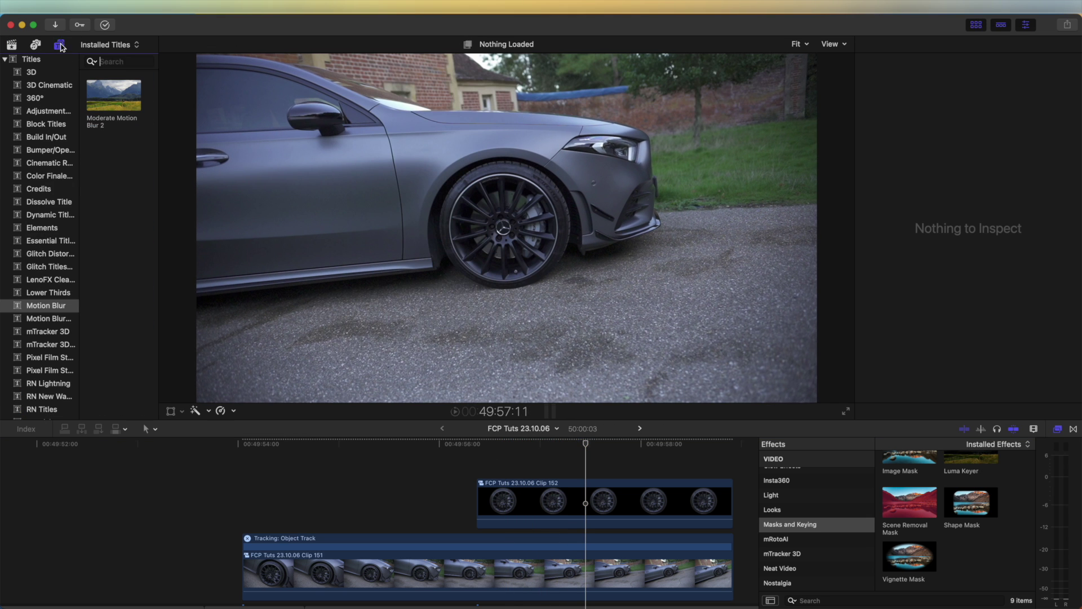
scroll(59, 177, "down", 3)
left_click(61, 262)
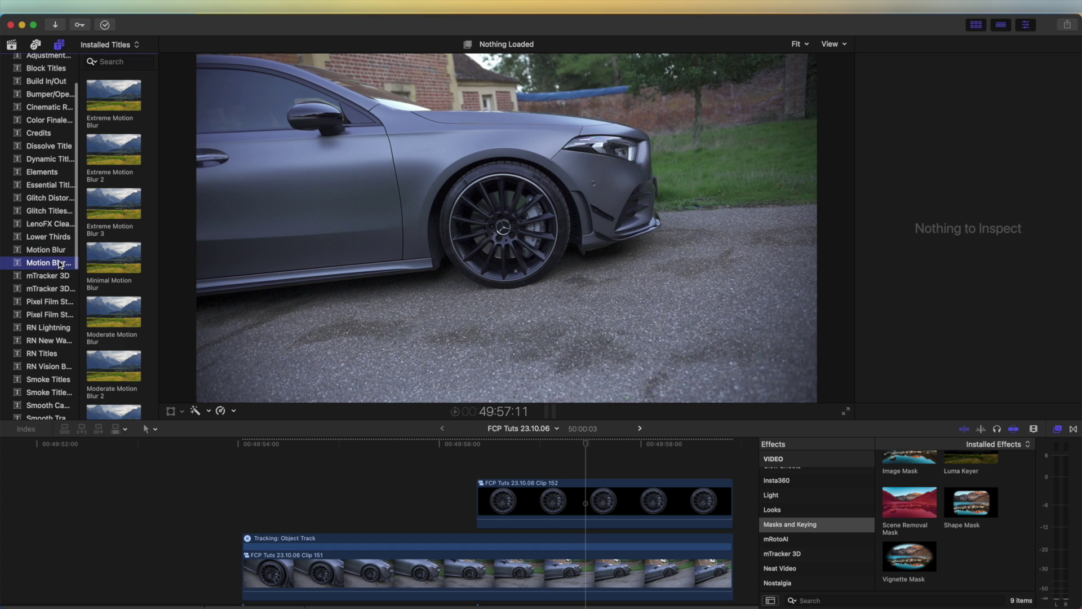
scroll(109, 273, "down", 1)
left_click_drag(110, 275, 675, 471)
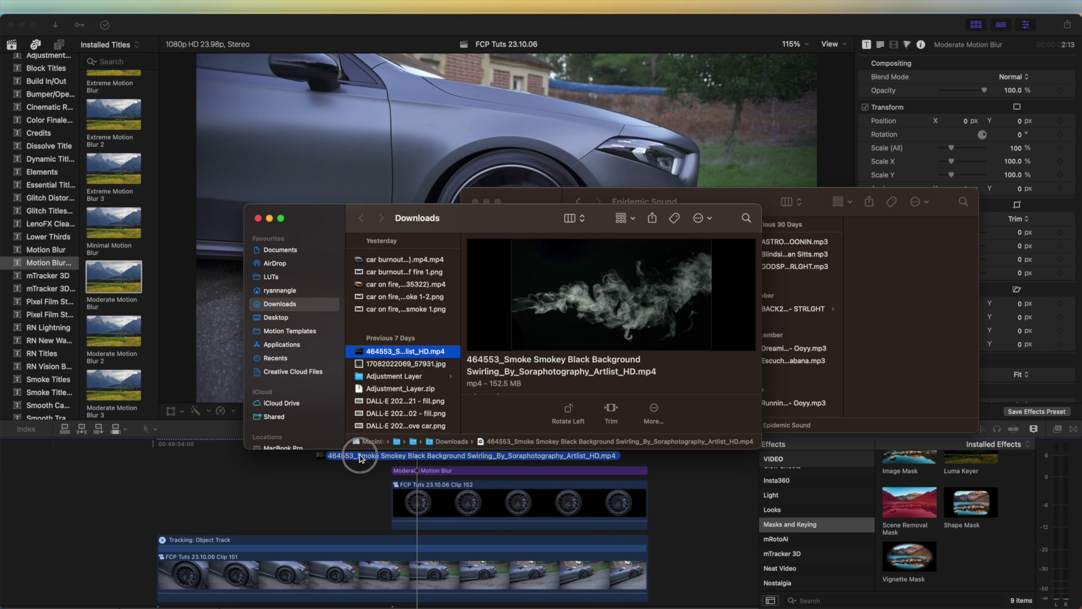
left_click_drag(357, 459, 309, 485)
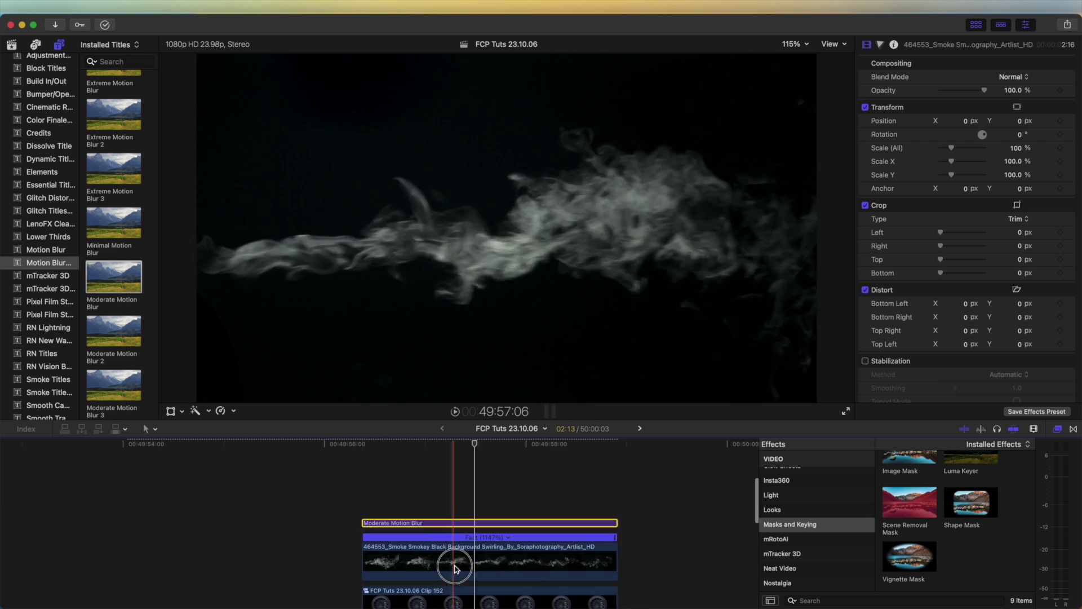
- Stack the smoke clip above the blur title and set its blend mode to Add
left_click_drag(457, 568, 458, 504)
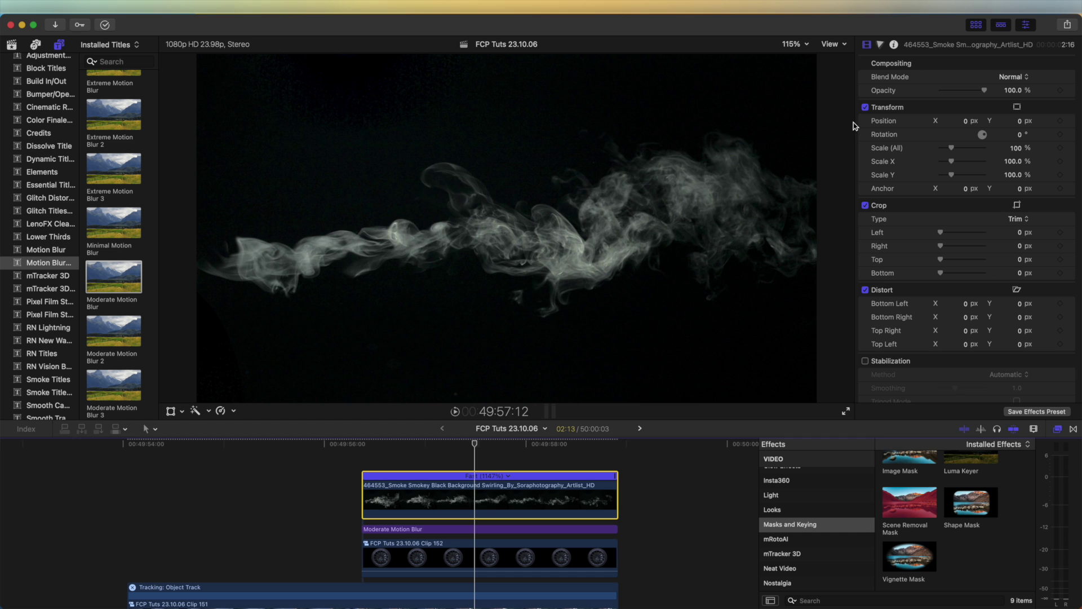
left_click(1016, 78)
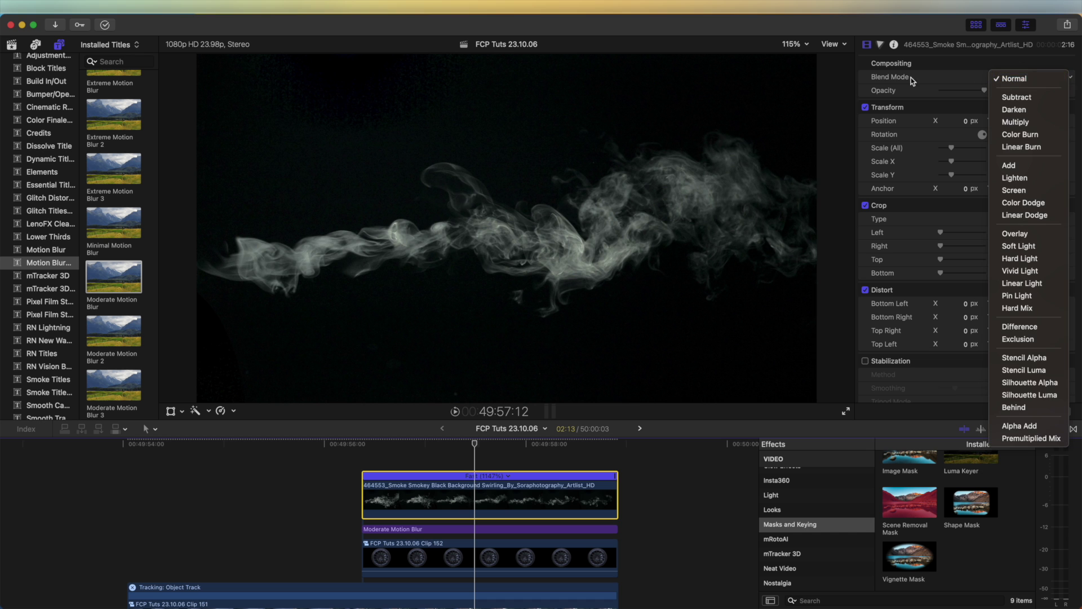
left_click(1010, 165)
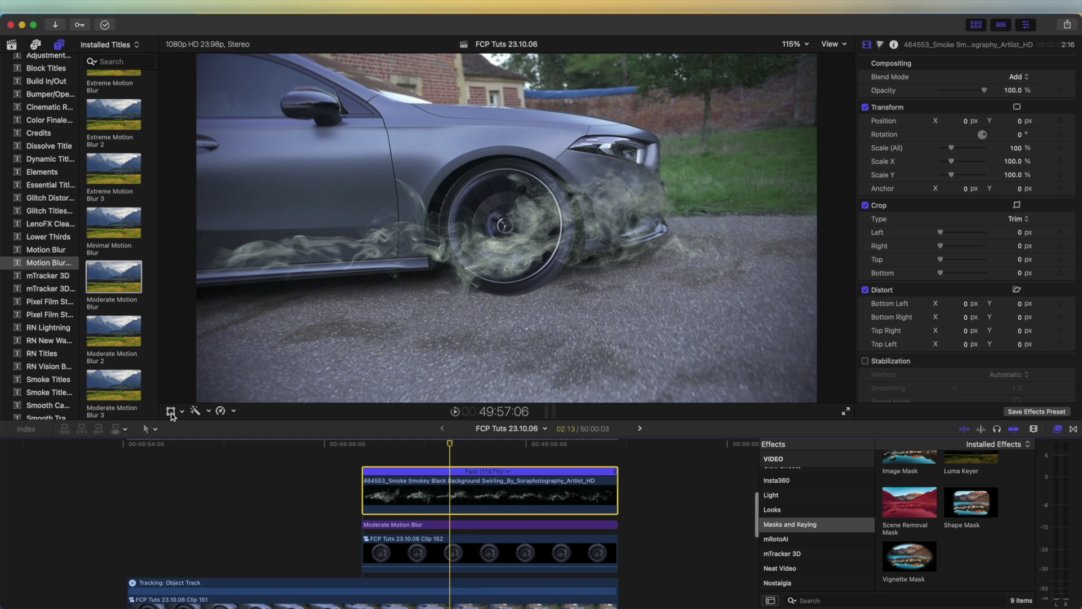
left_click(171, 411)
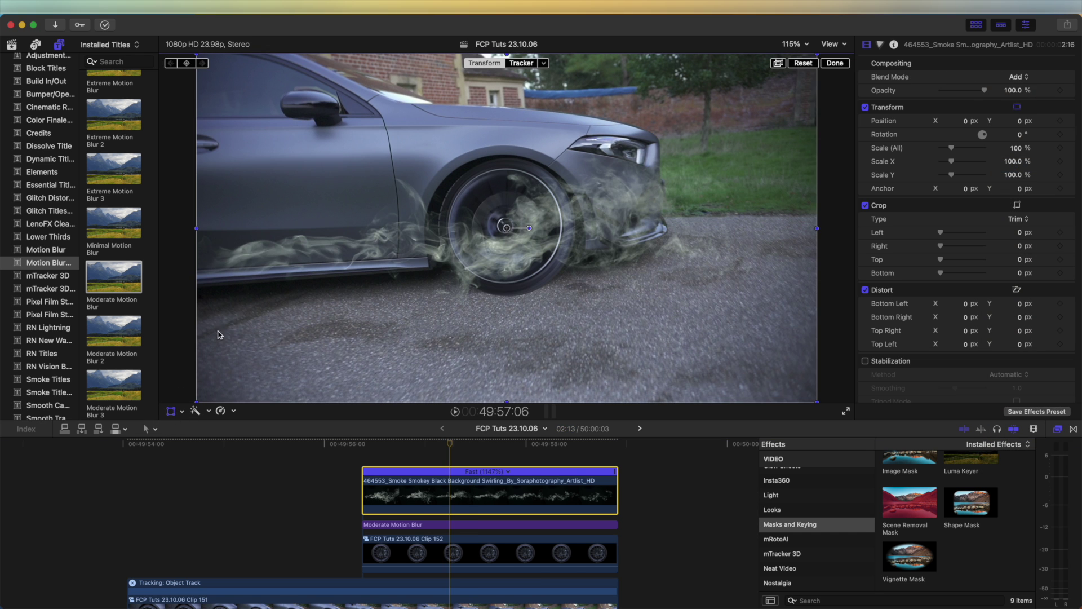
- Pin the smoke to Clip 151's Object Track with Scale All (Fill)
left_click(546, 64)
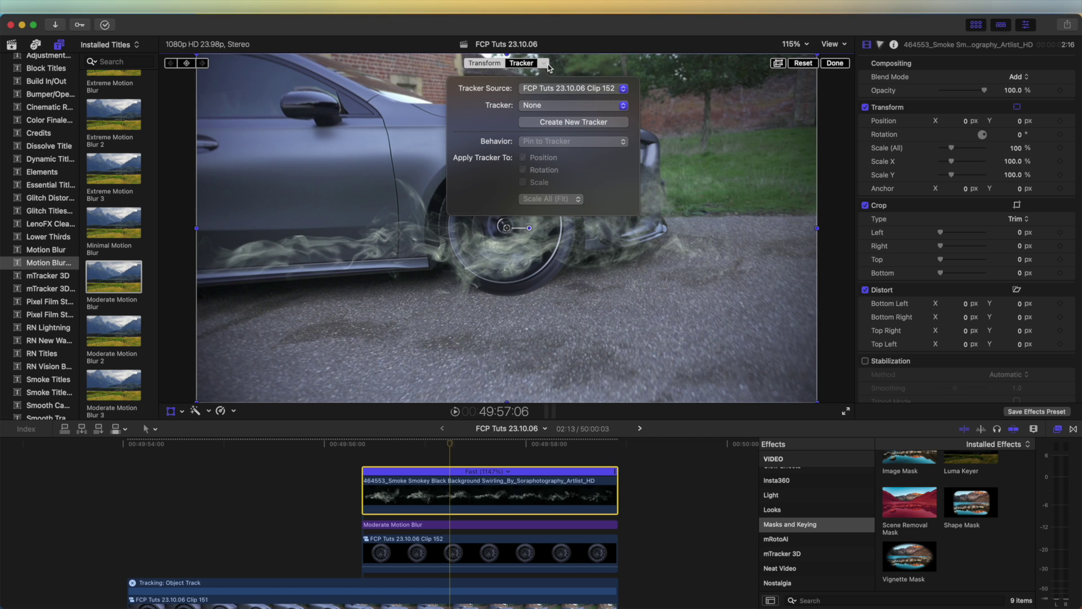
left_click(566, 89)
left_click(559, 103)
left_click(537, 107)
left_click(540, 120)
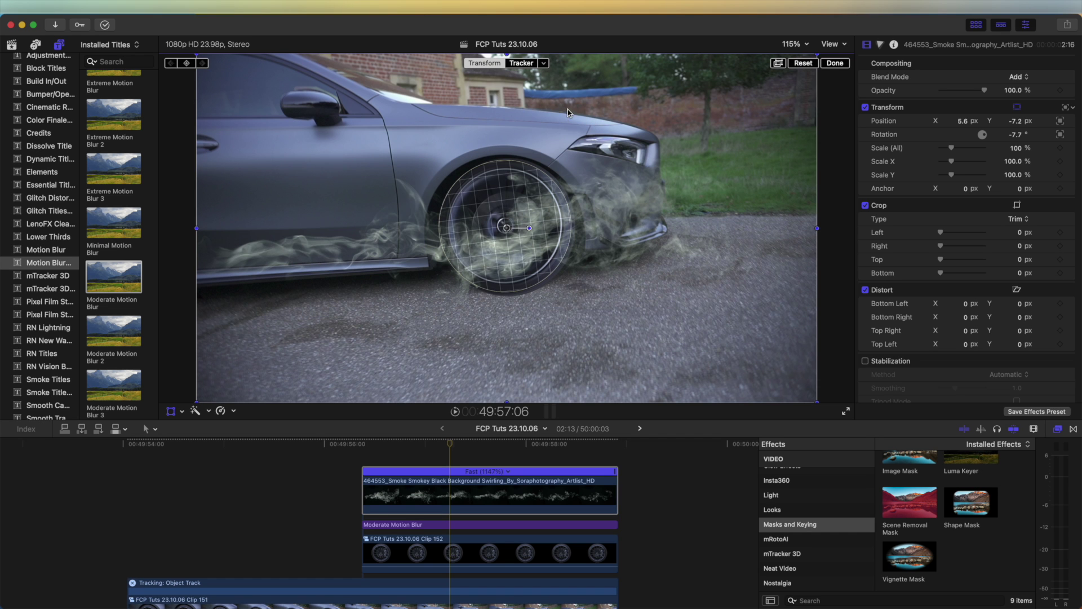
left_click(543, 63)
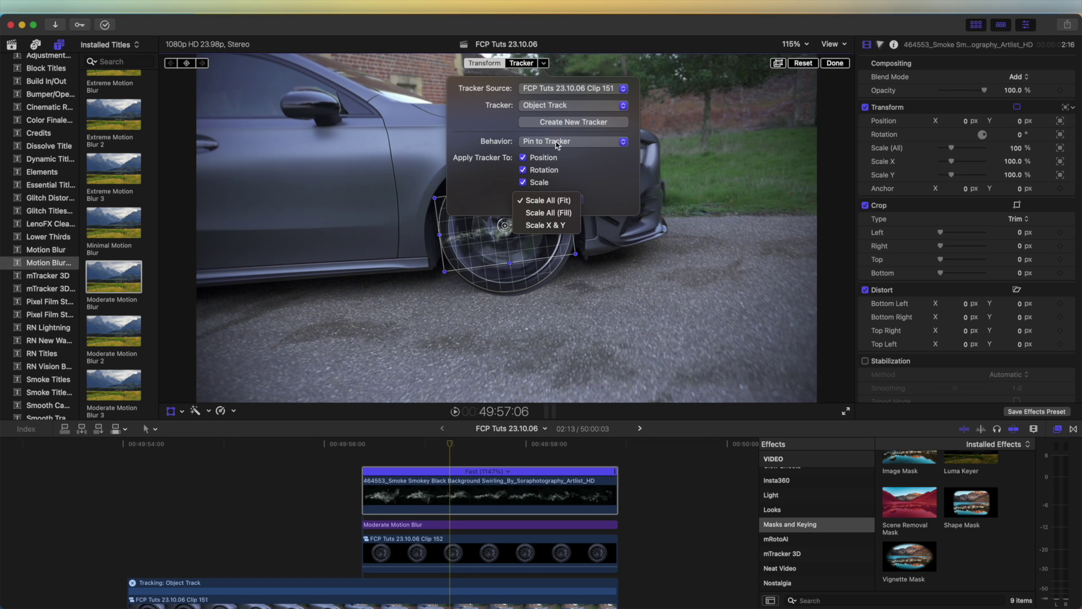
left_click(547, 213)
- Move the smoke down beneath the tyre and apply a Shape Mask to it
left_click_drag(547, 215, 546, 312)
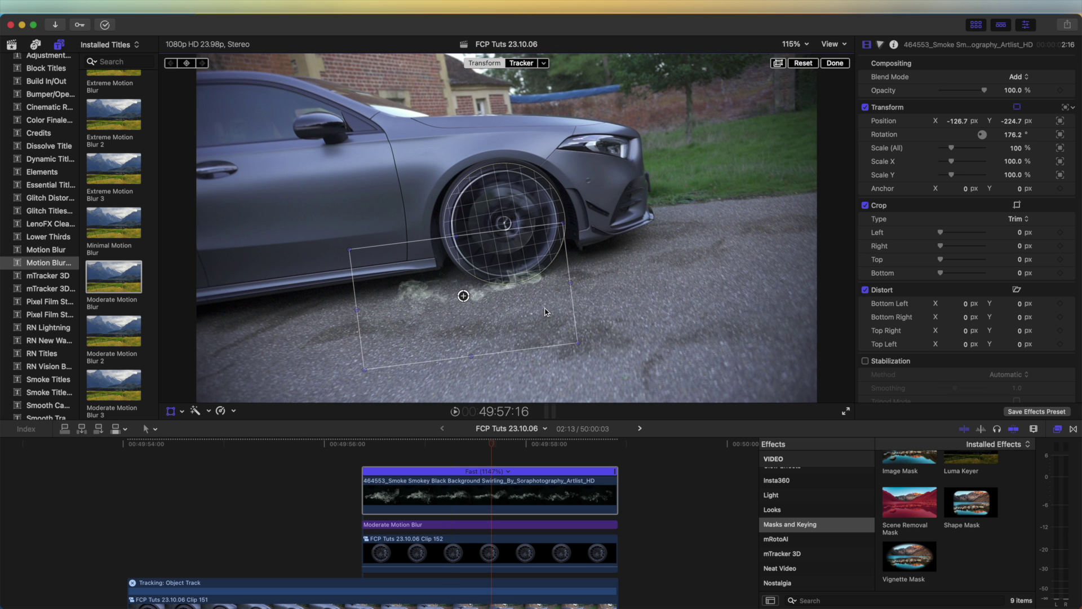
mouse_move(471, 445)
left_mouse_down()
mouse_move(409, 444)
mouse_move(467, 445)
left_mouse_up()
left_click_drag(550, 341, 548, 321)
left_click_drag(971, 501, 497, 491)
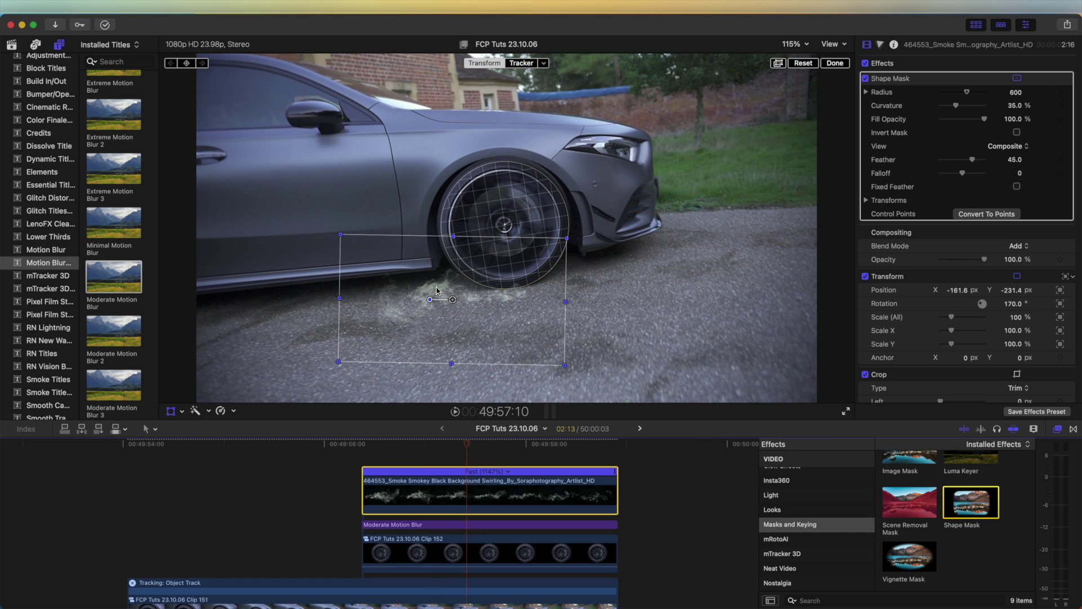
left_click(835, 63)
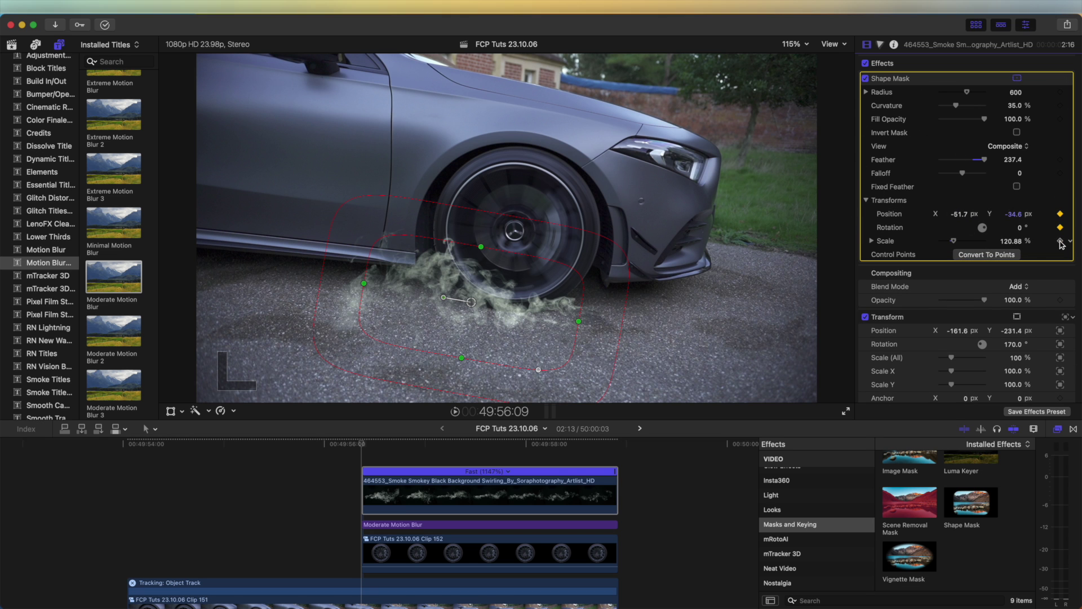
- Keyframe the mask moving from aside onto the wheel to reveal the smoke, and play it back
left_click_drag(472, 302, 712, 302)
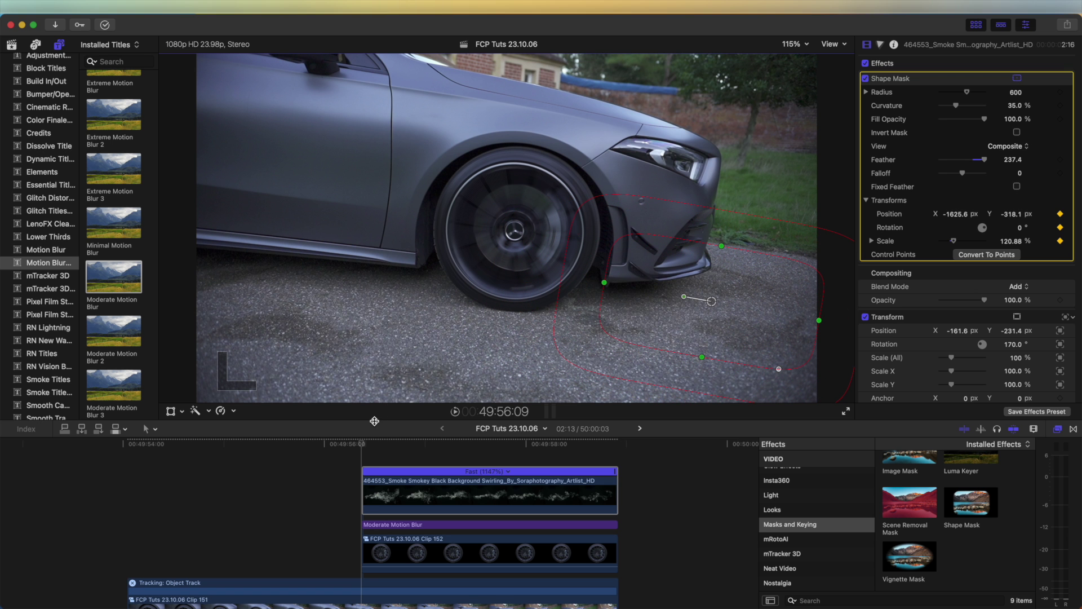
key("Right")
key("Right")
key("Right")
key("Right")
left_click_drag(698, 295, 477, 292)
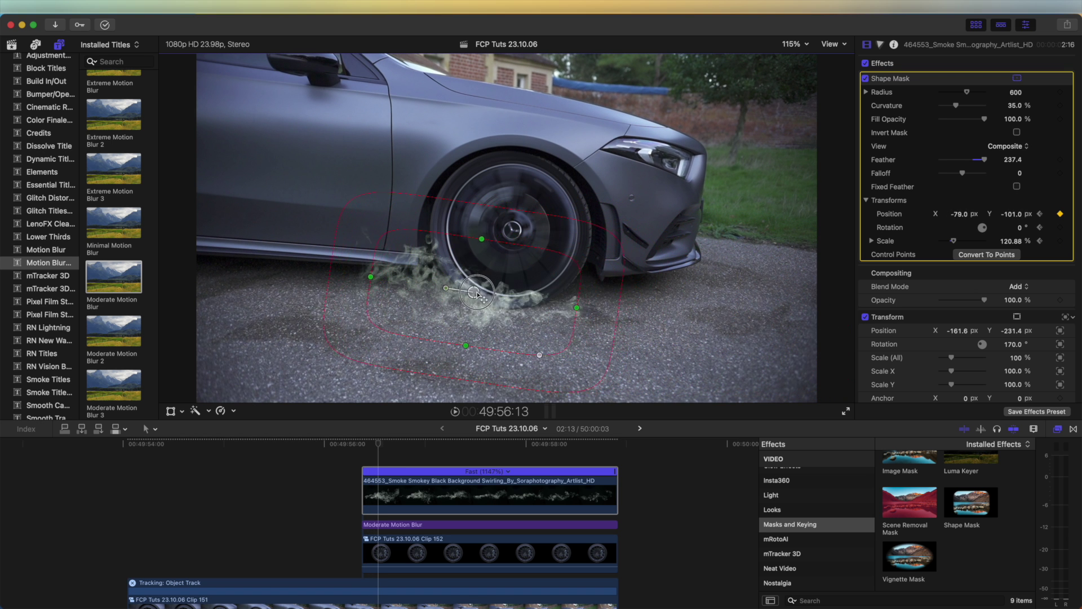
key("Left")
key("Left")
key("Left")
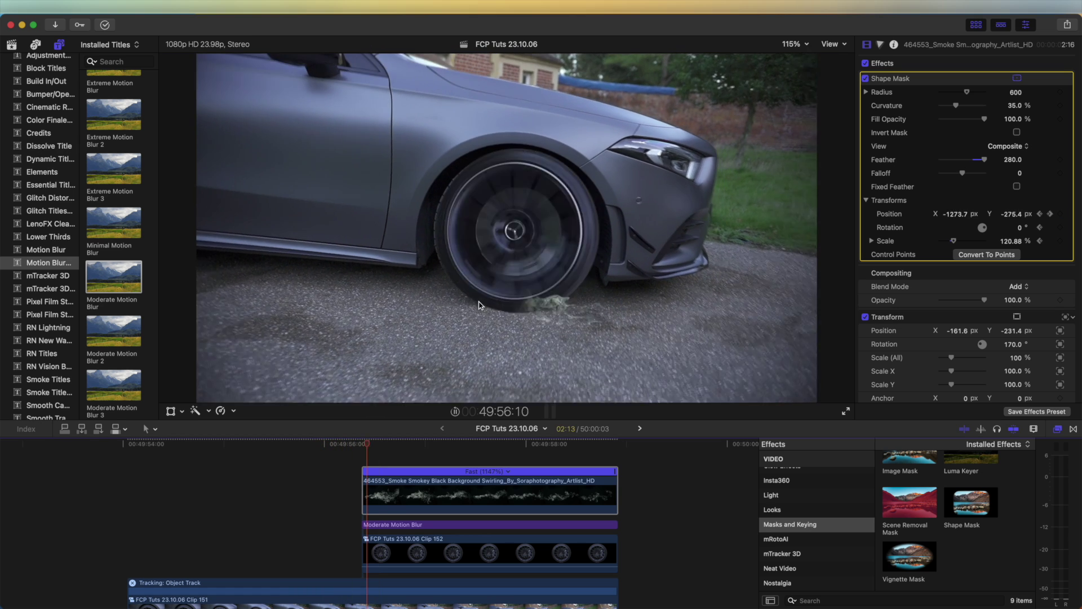
key("space")
key("space")
left_click_drag(399, 445, 385, 445)
scroll(54, 85, "up", 3)
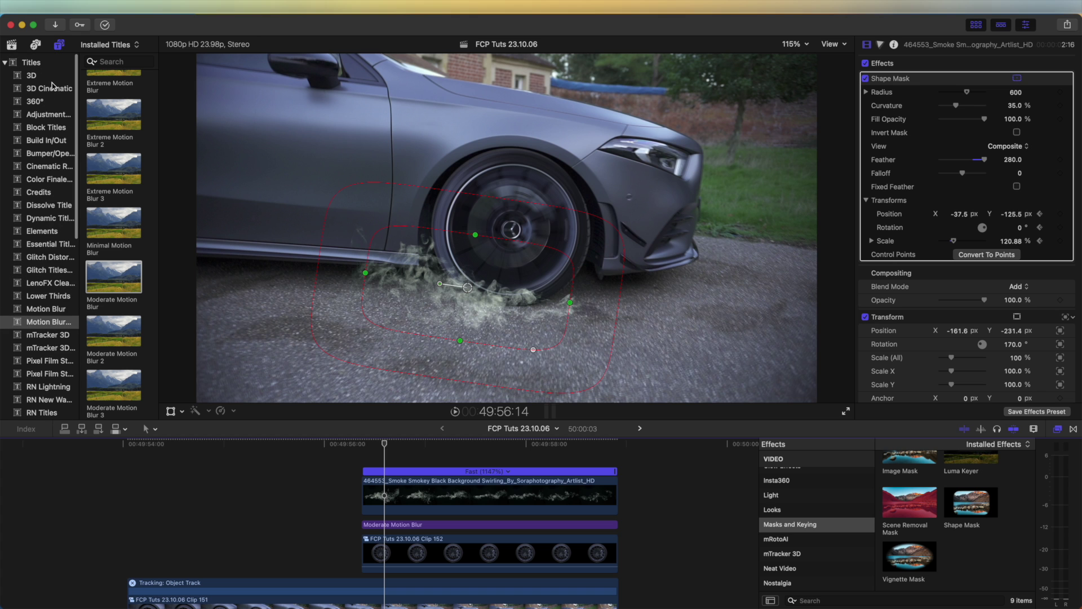
- Place the Short adjustment layer above the smoke clip and extend it to 02:13 to match
left_click(44, 110)
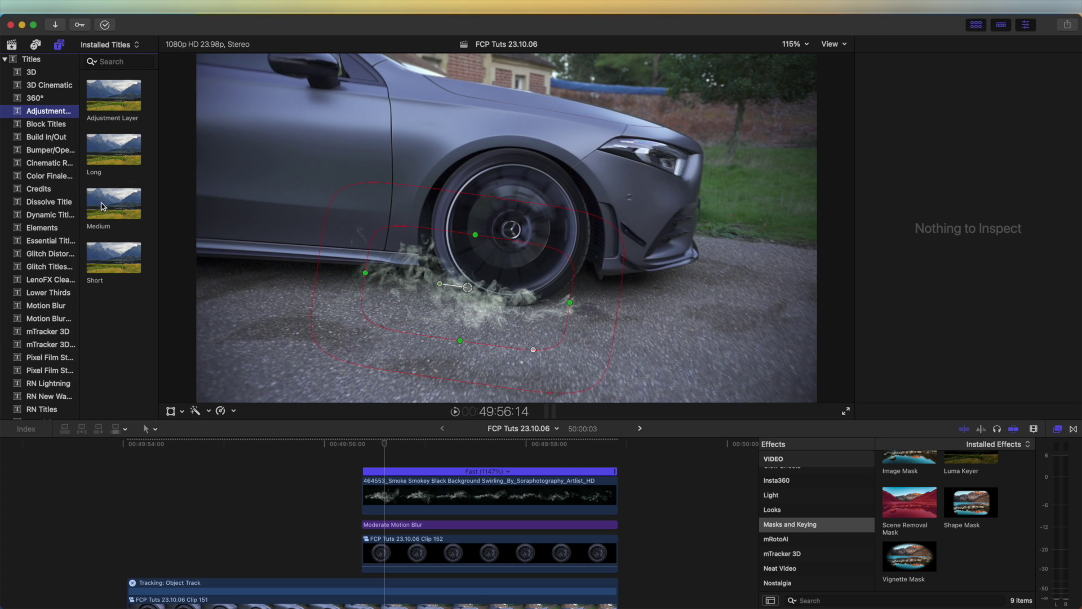
left_click_drag(104, 256, 378, 458)
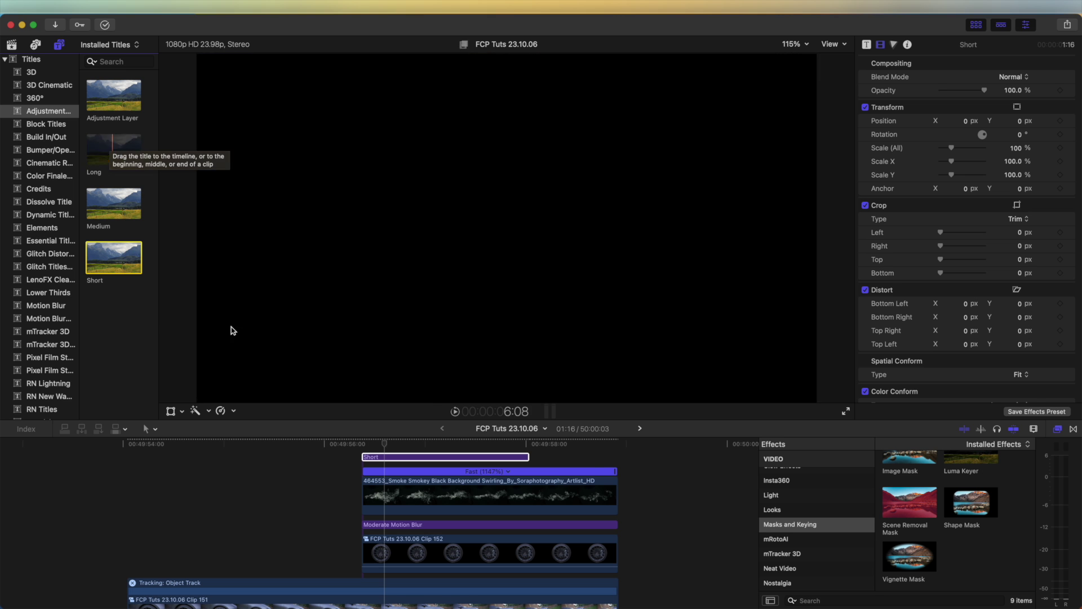
left_click_drag(528, 457, 618, 457)
left_click(414, 443)
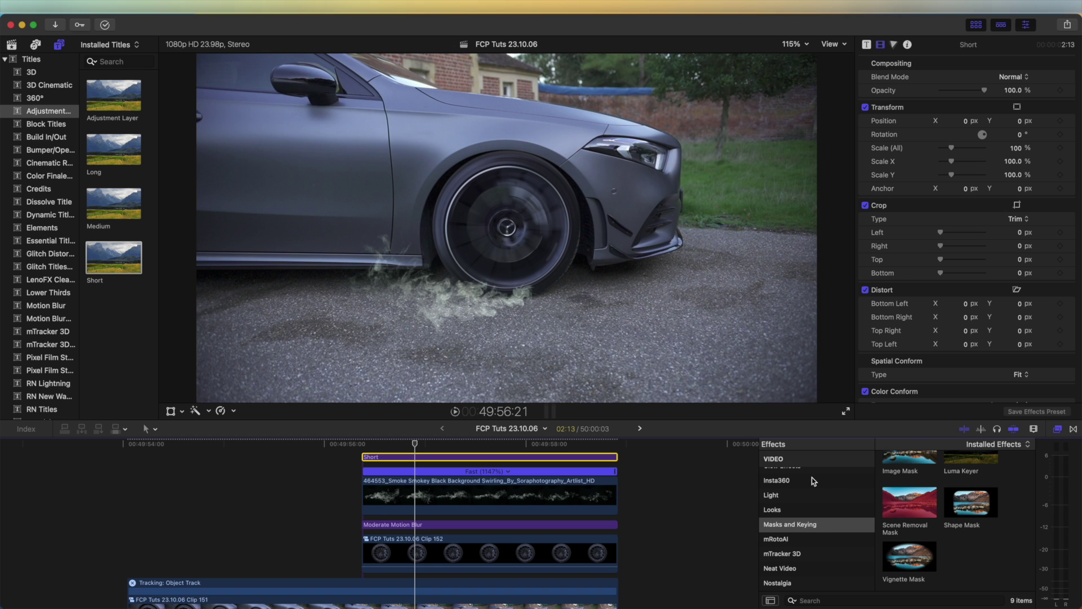
- Apply the RN Shake Rumble effect to the Short adjustment clip and play it back
scroll(812, 477, "down", 3)
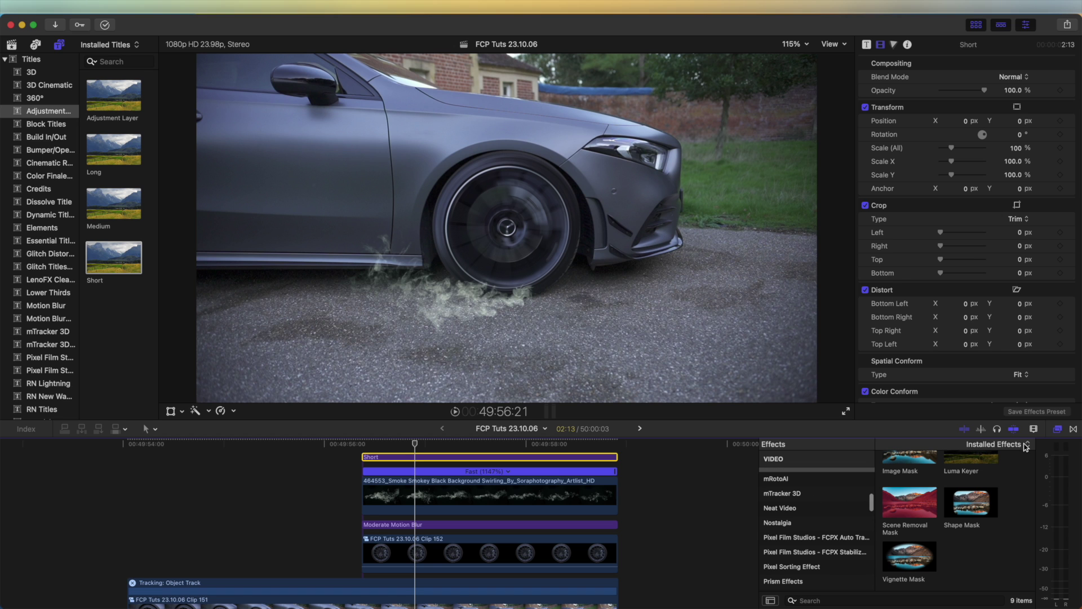
scroll(806, 511, "down", 8)
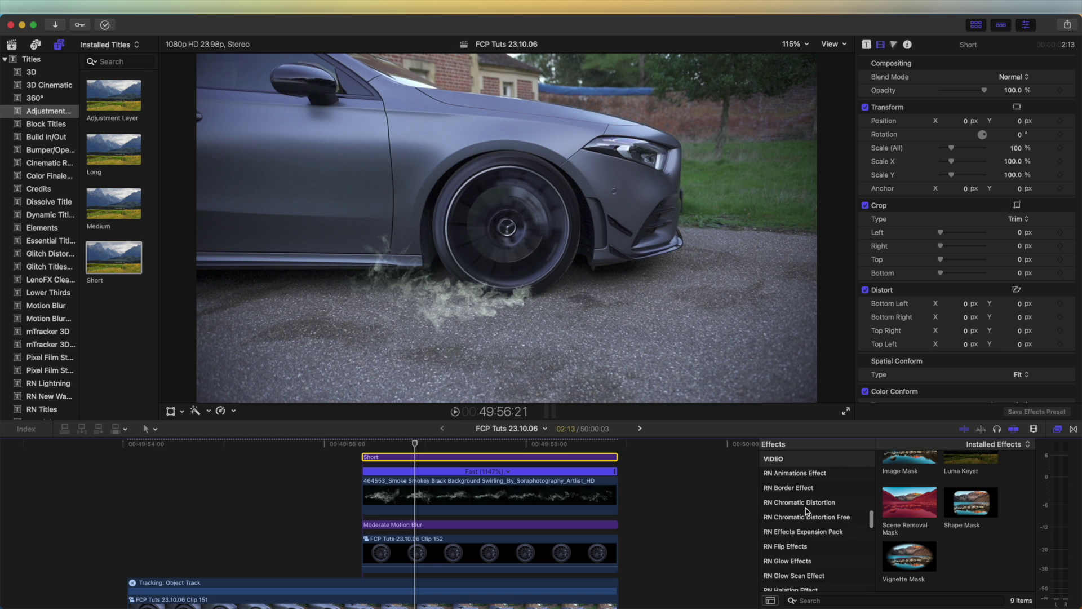
scroll(806, 511, "down", 3)
left_click(800, 510)
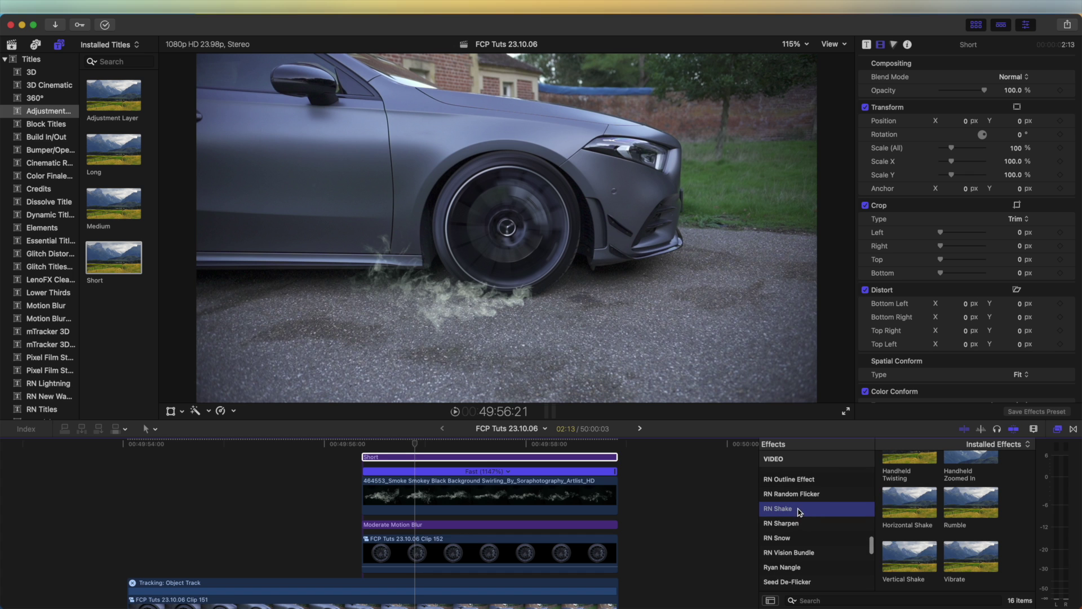
left_click(966, 504)
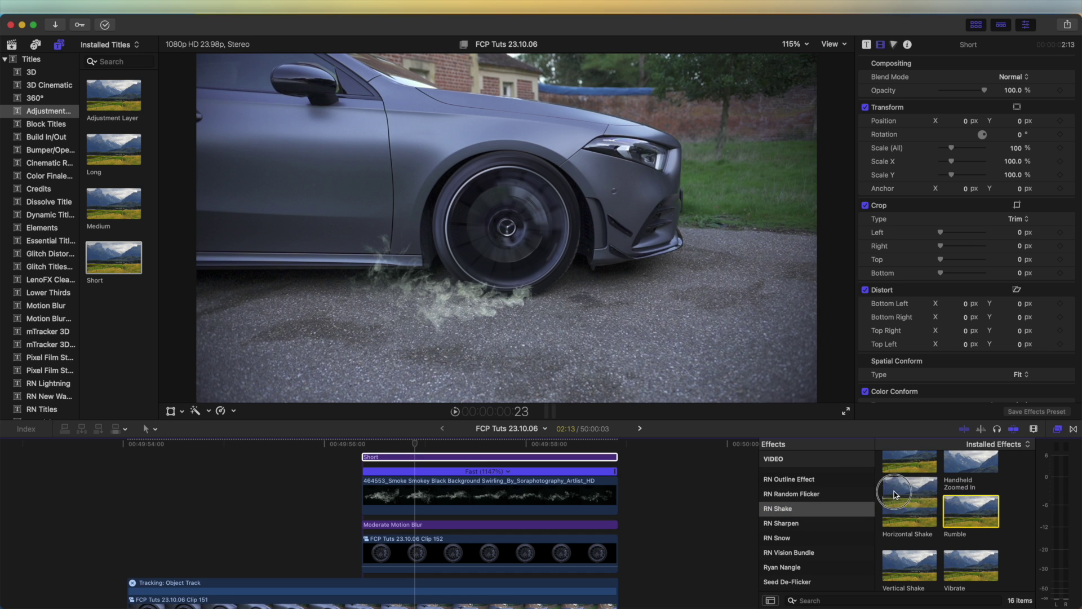
left_click_drag(895, 495, 507, 456)
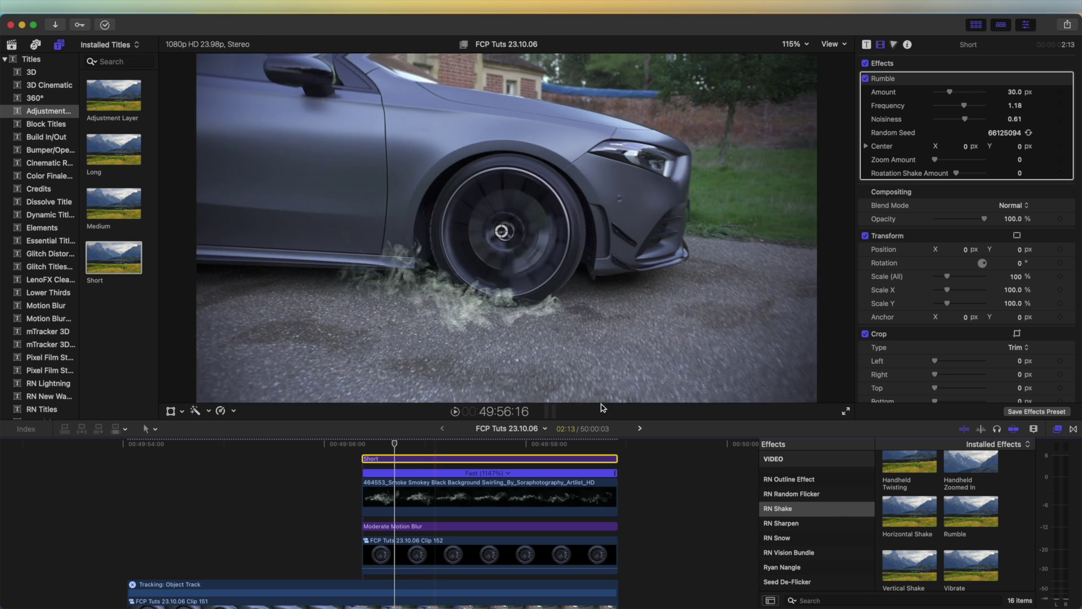
scroll(819, 518, "up", 3)
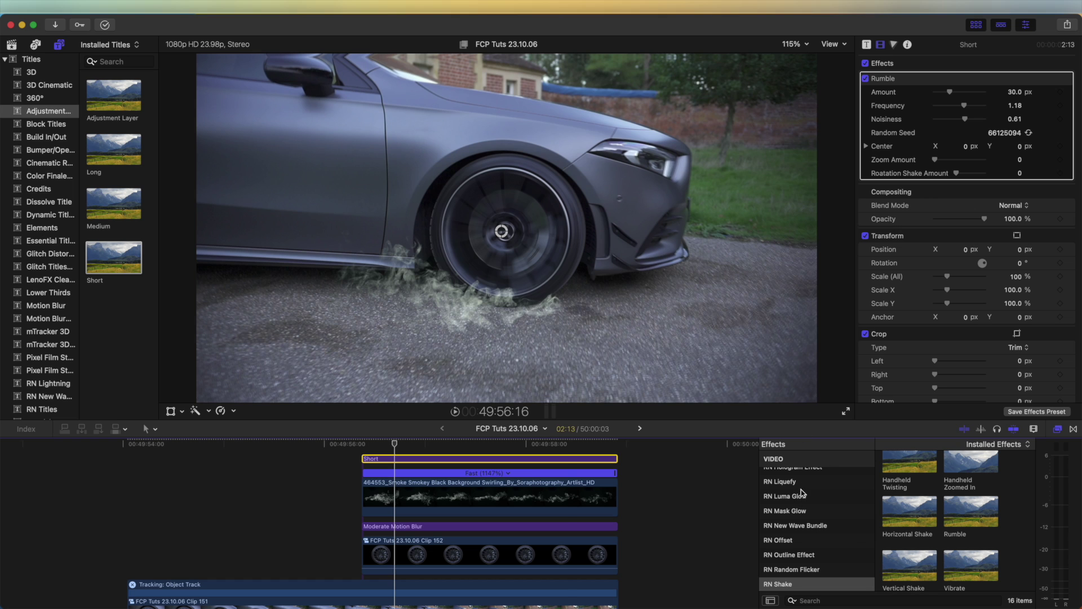
key("shift+slash")
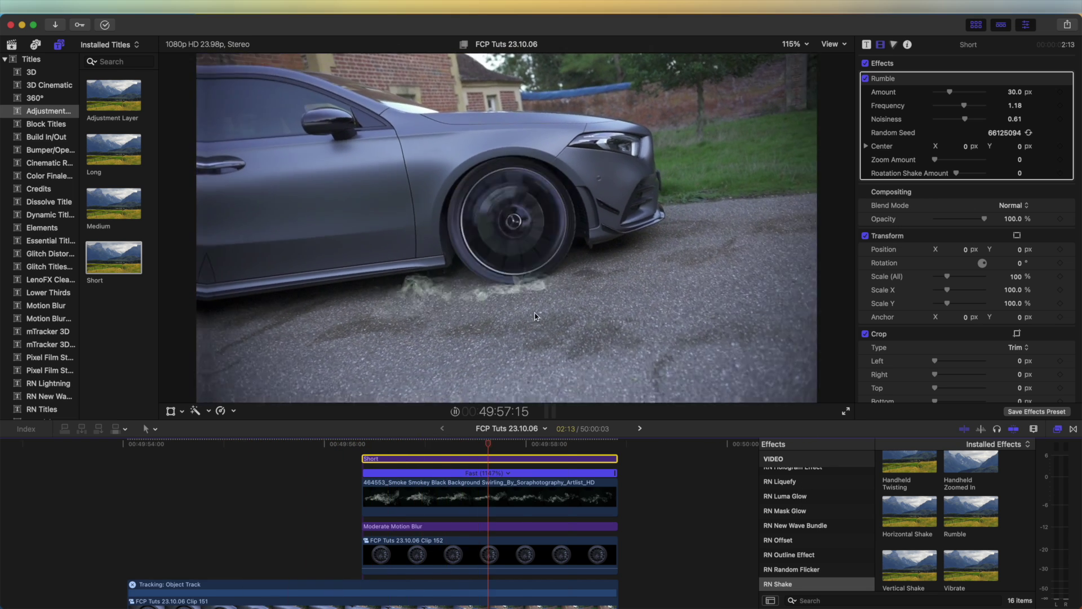
- Combine the stacked car, wheel and smoke clips into a compound clip with the default name
scroll(338, 508, "down", 2)
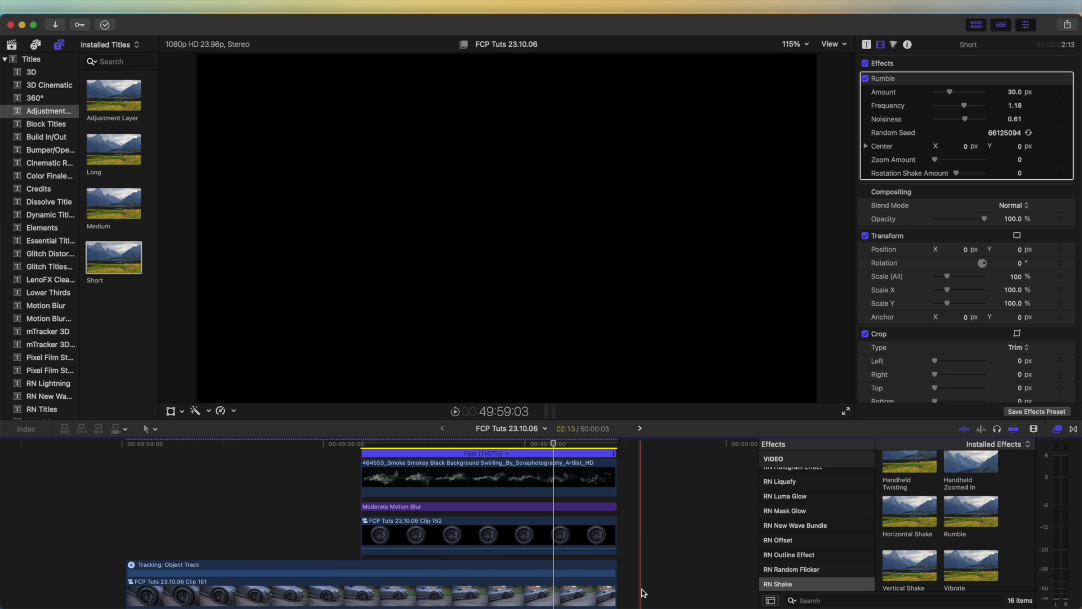
left_click_drag(643, 598, 416, 495)
scroll(416, 495, "down", 1)
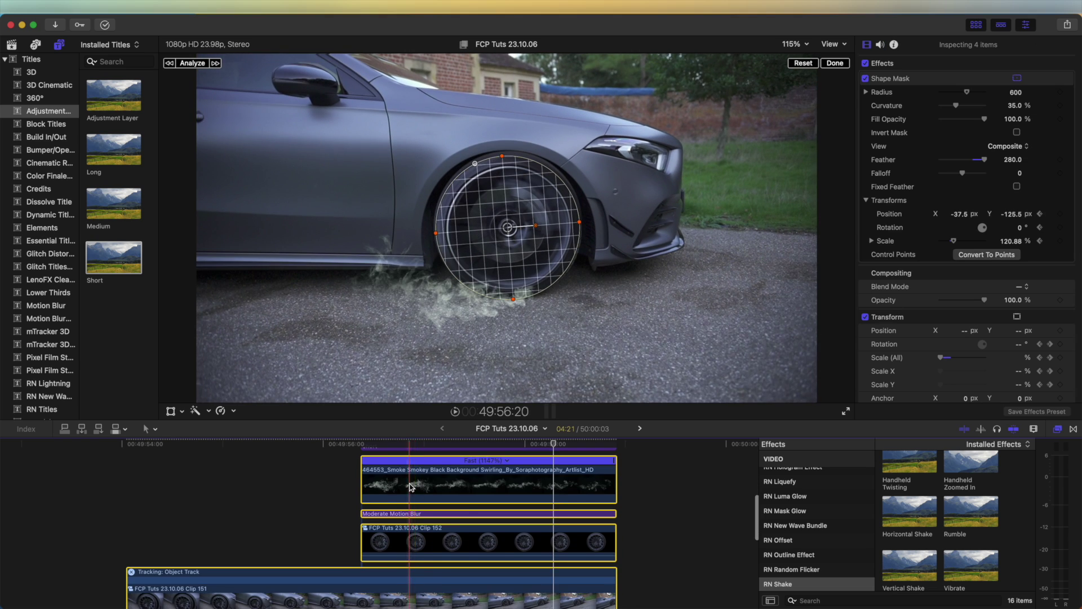
right_click(408, 479)
left_click(437, 355)
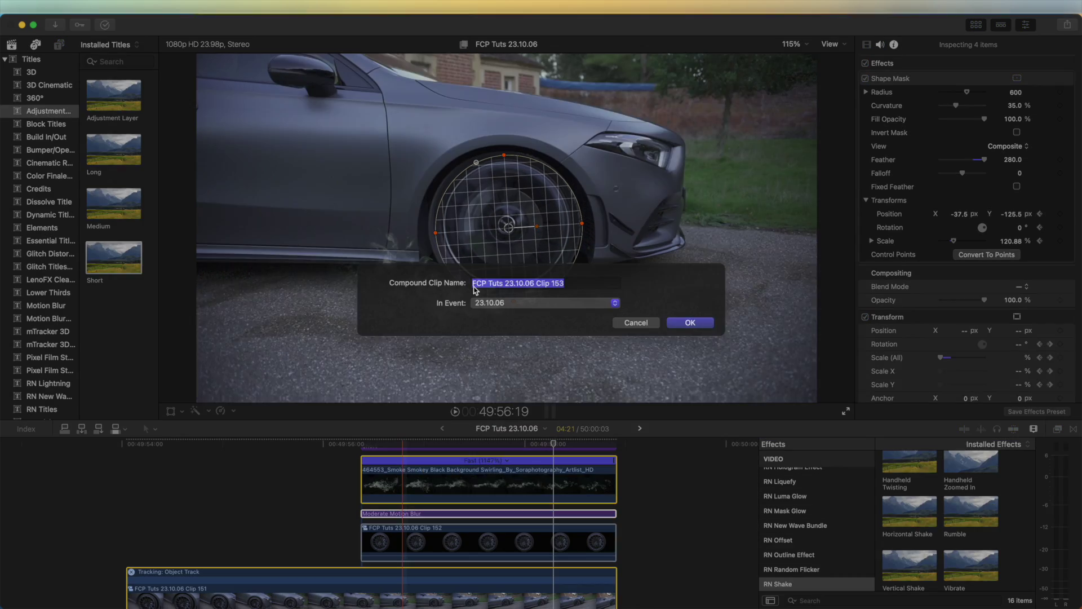
key("Return")
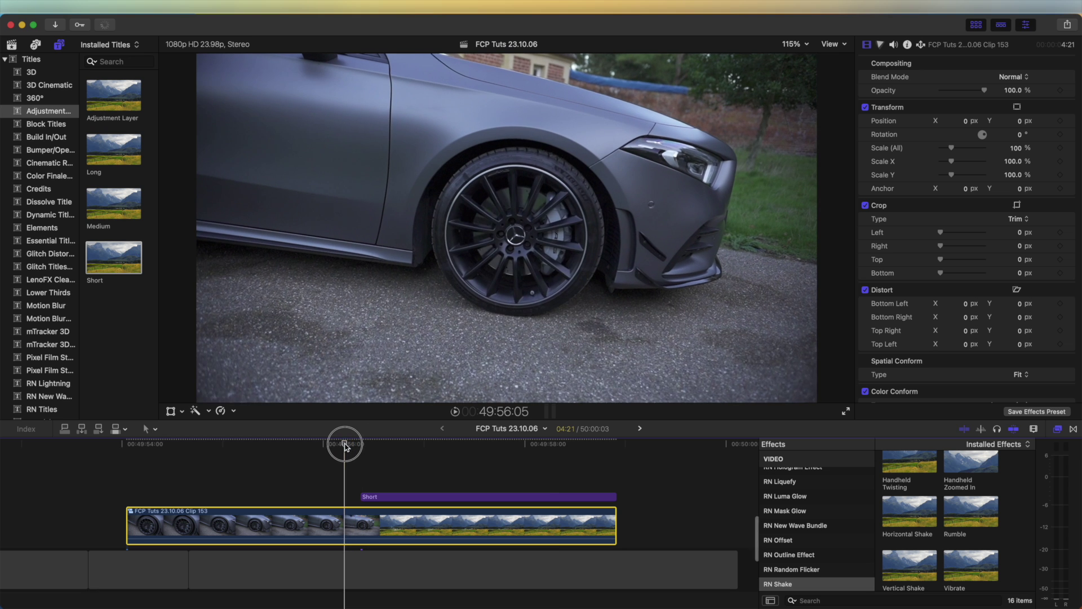
- Speed-ramp Clip 153 (opening 434%, end 121%) and add an Adjustment Layer above it, without Rumble
left_click(359, 444)
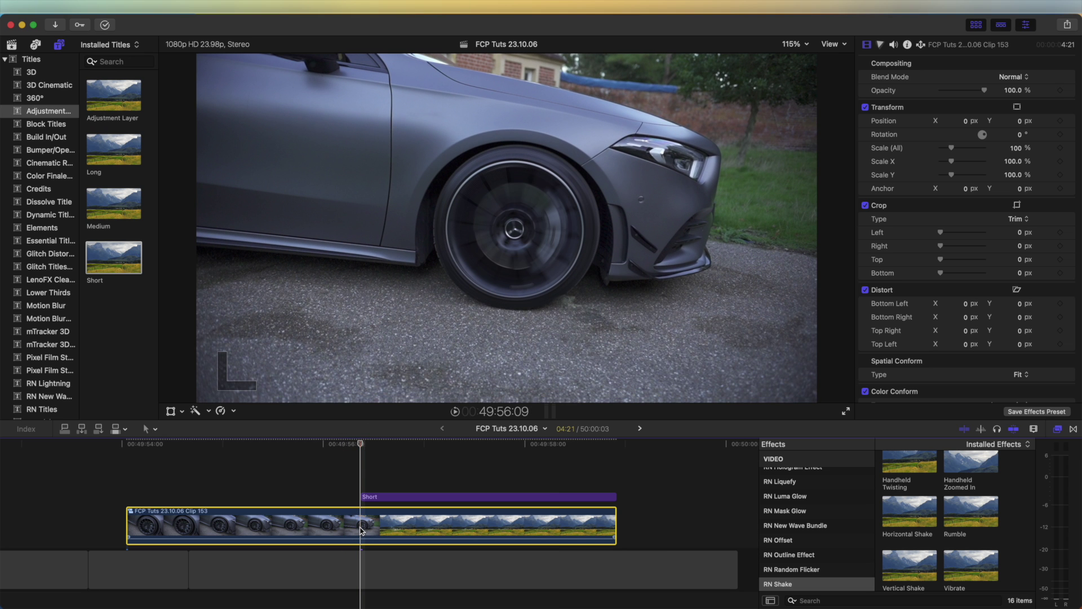
key("shift+b")
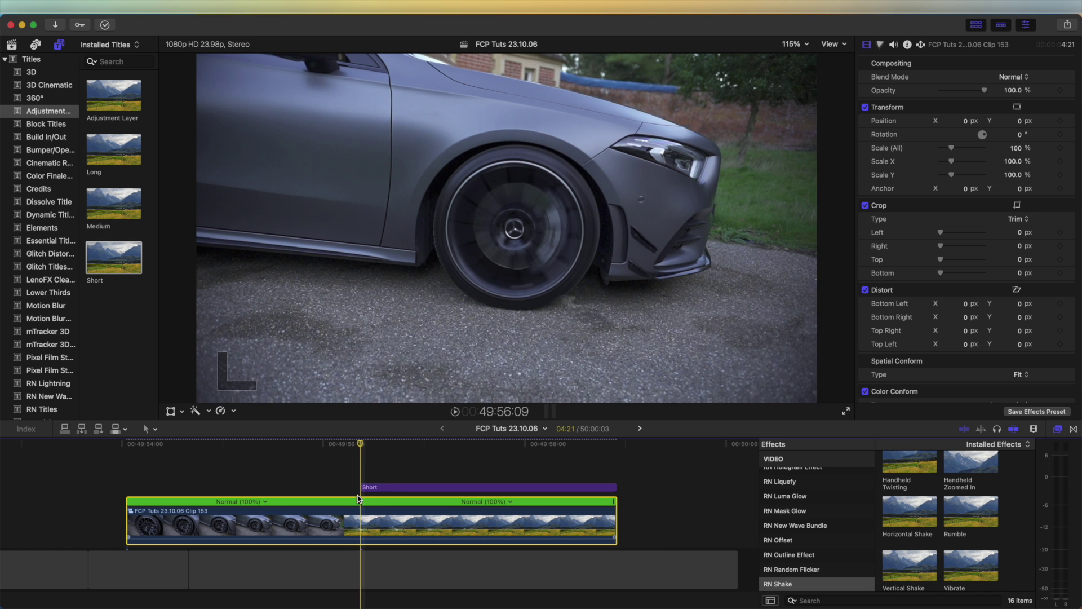
left_click_drag(359, 503, 505, 526)
key("space")
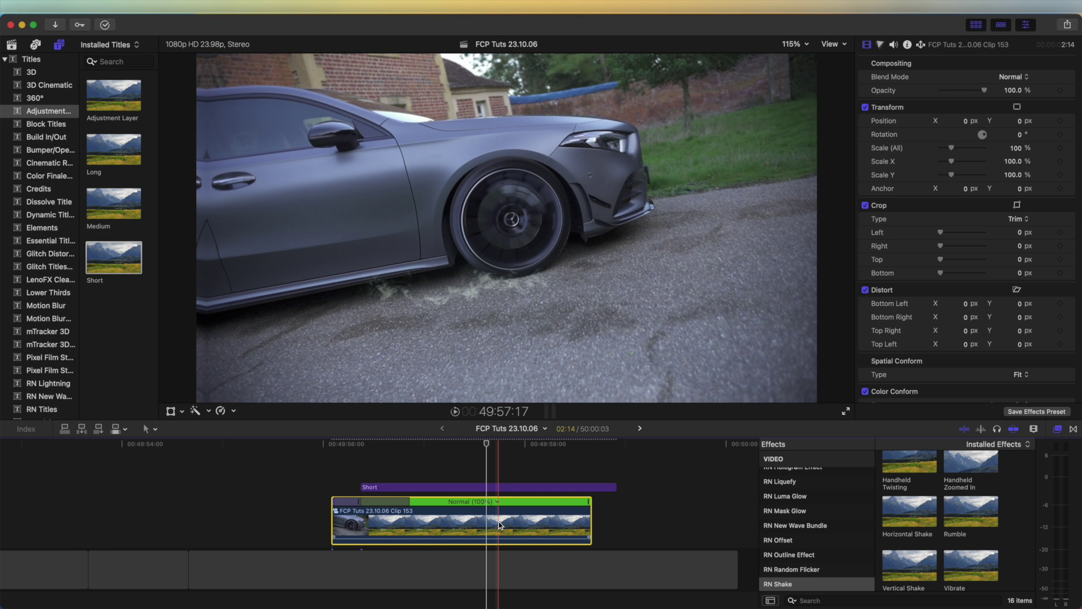
key("shift+b")
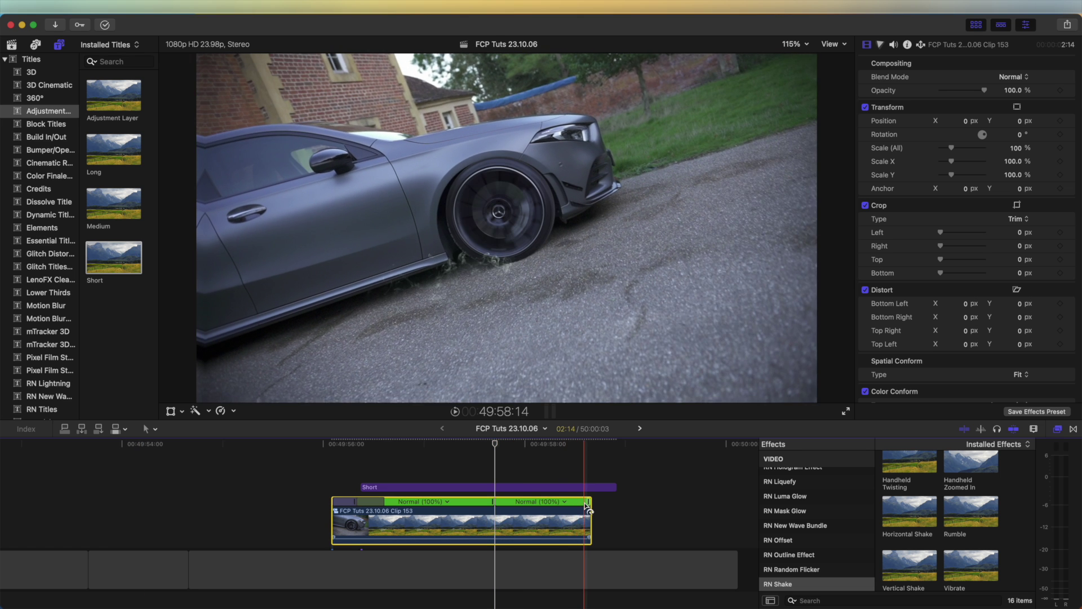
left_click_drag(589, 501, 562, 503)
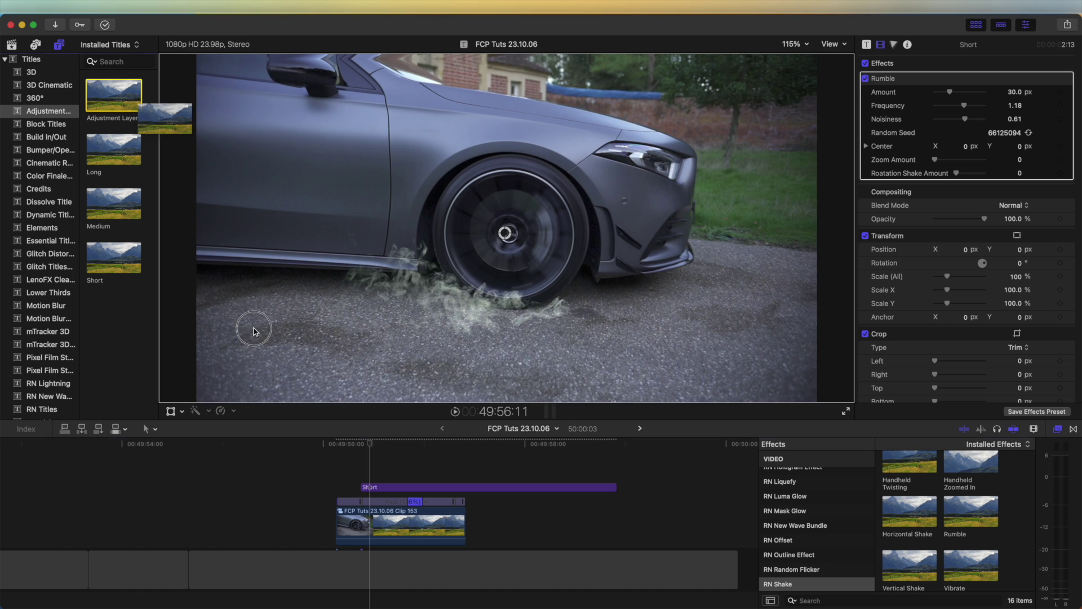
left_click_drag(164, 109, 381, 447)
key("Delete")
- Add a Custom LUT to the Adjustment Layer set to Cold Teal & Orange Log
scroll(868, 501, "up", 10)
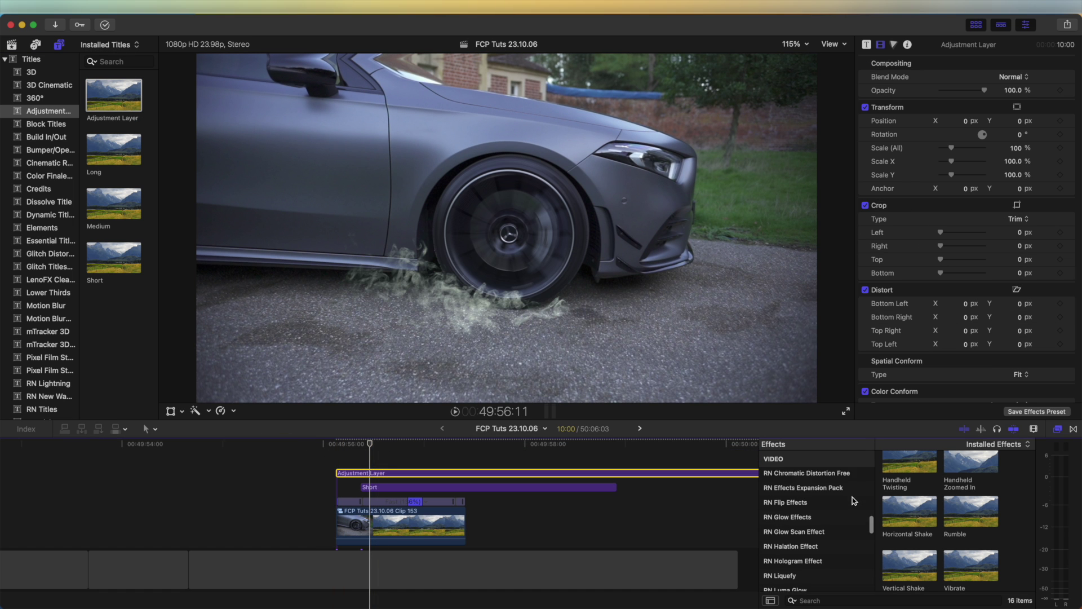
left_click(872, 492)
left_click_drag(971, 517, 480, 471)
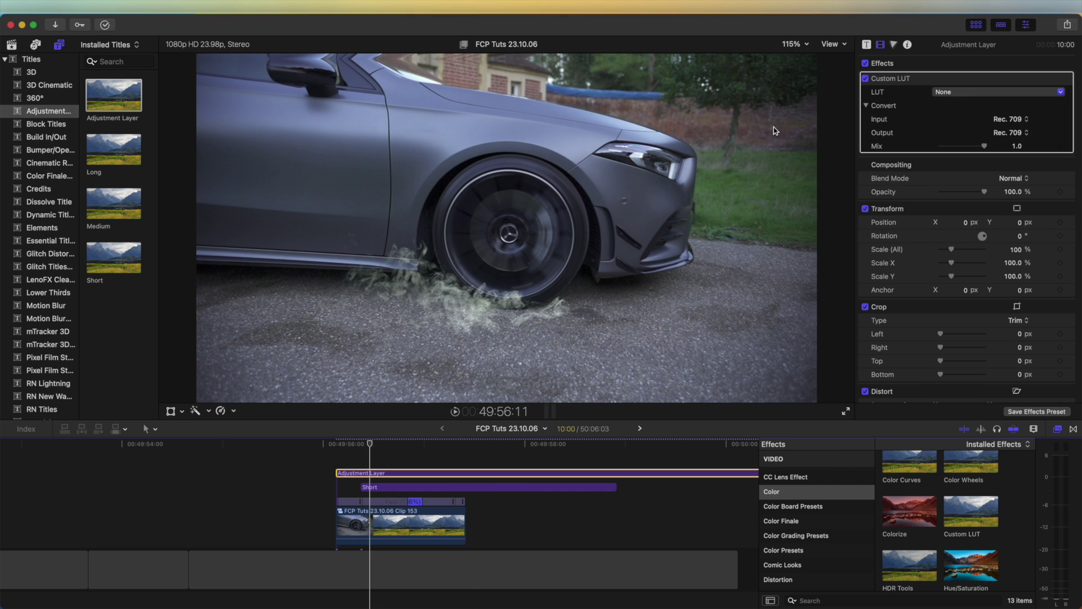
left_click(962, 93)
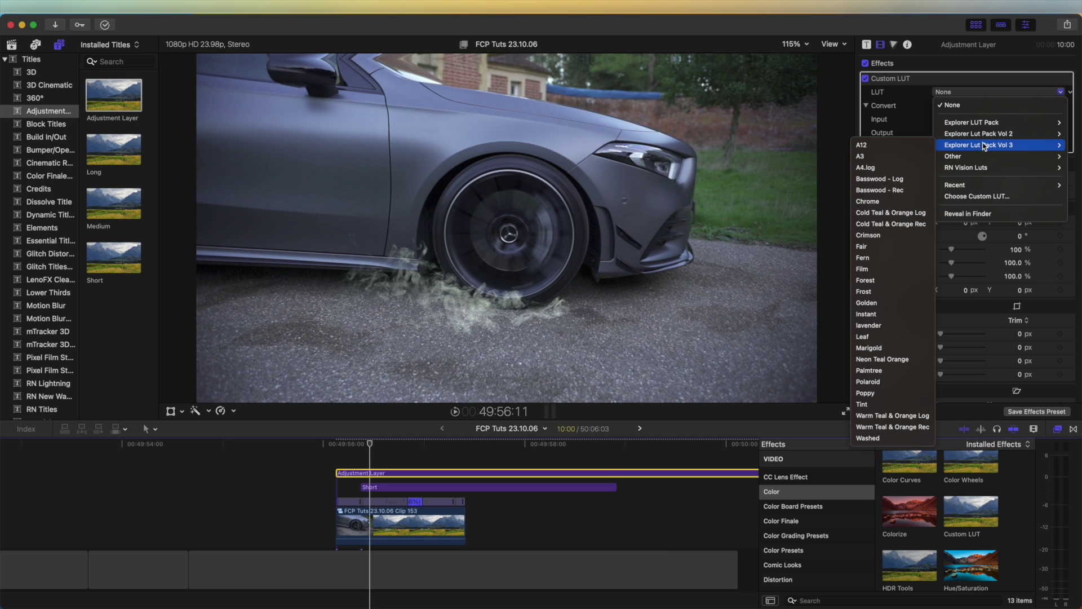
left_click(891, 213)
- Add a Color Curves correction with an S-shaped Luma curve: brighter highlights, darker shadows
left_click(894, 44)
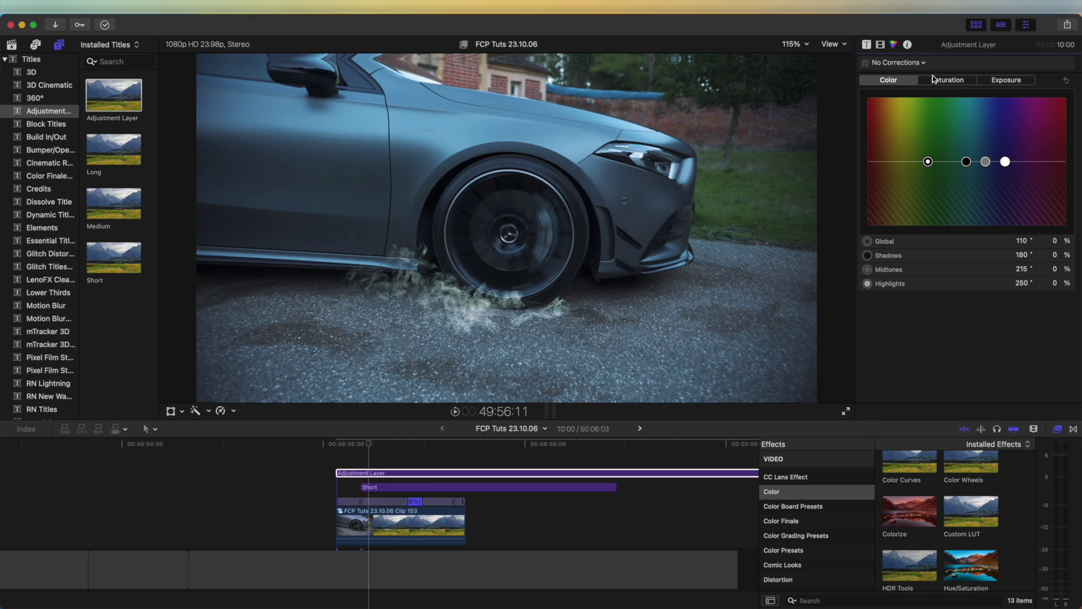
left_click(904, 63)
left_click(948, 125)
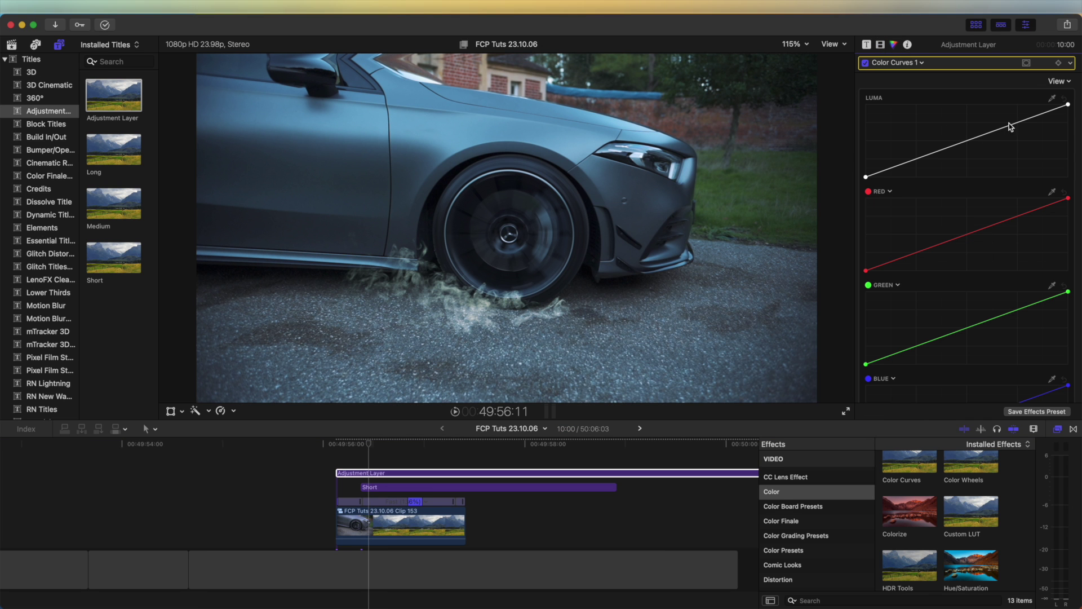
left_click_drag(1010, 126, 1003, 115)
left_click_drag(896, 166, 903, 165)
left_click(368, 474)
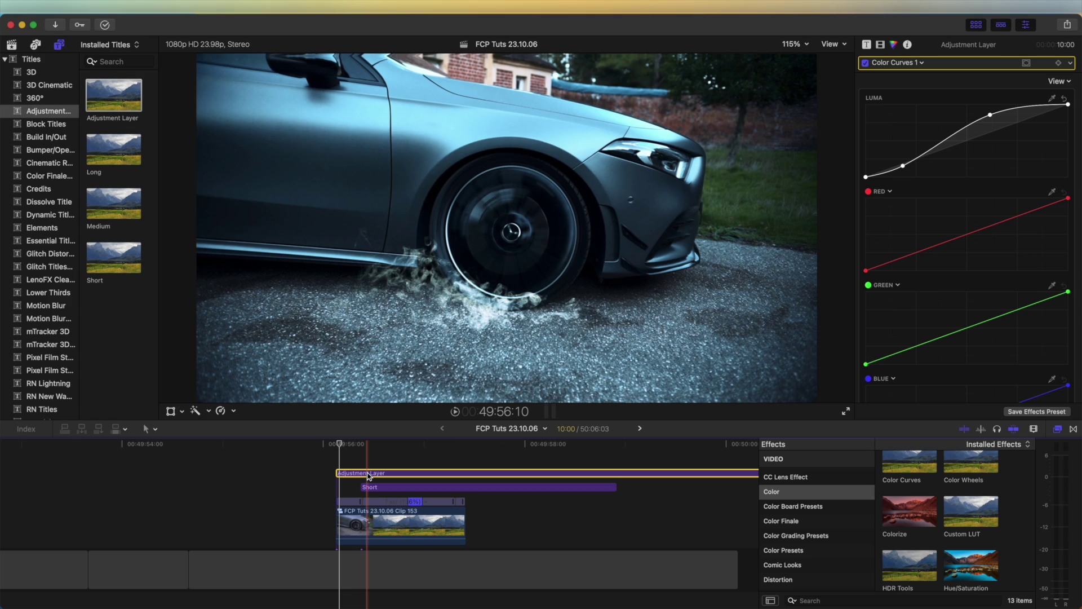
- Play the graded shot back from its start to review the look
key("Up")
key("space")
key("Up")
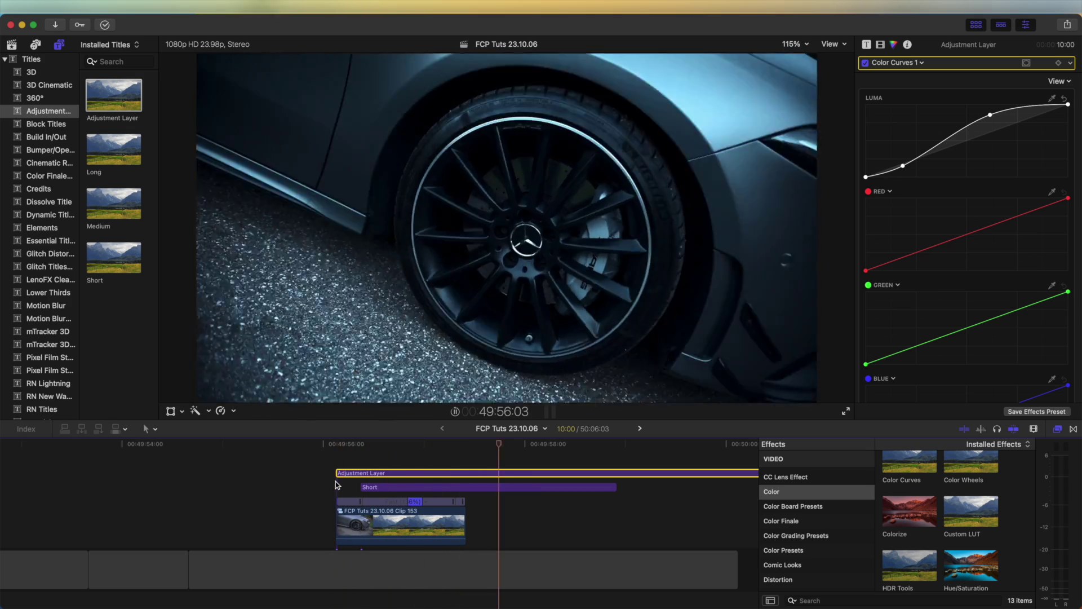
key("Up")
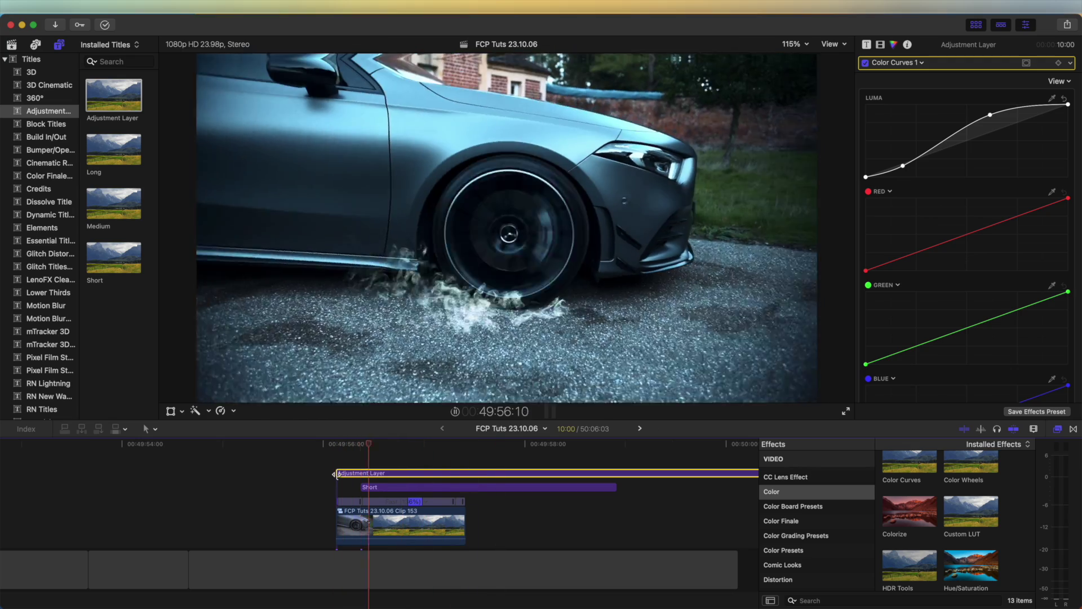